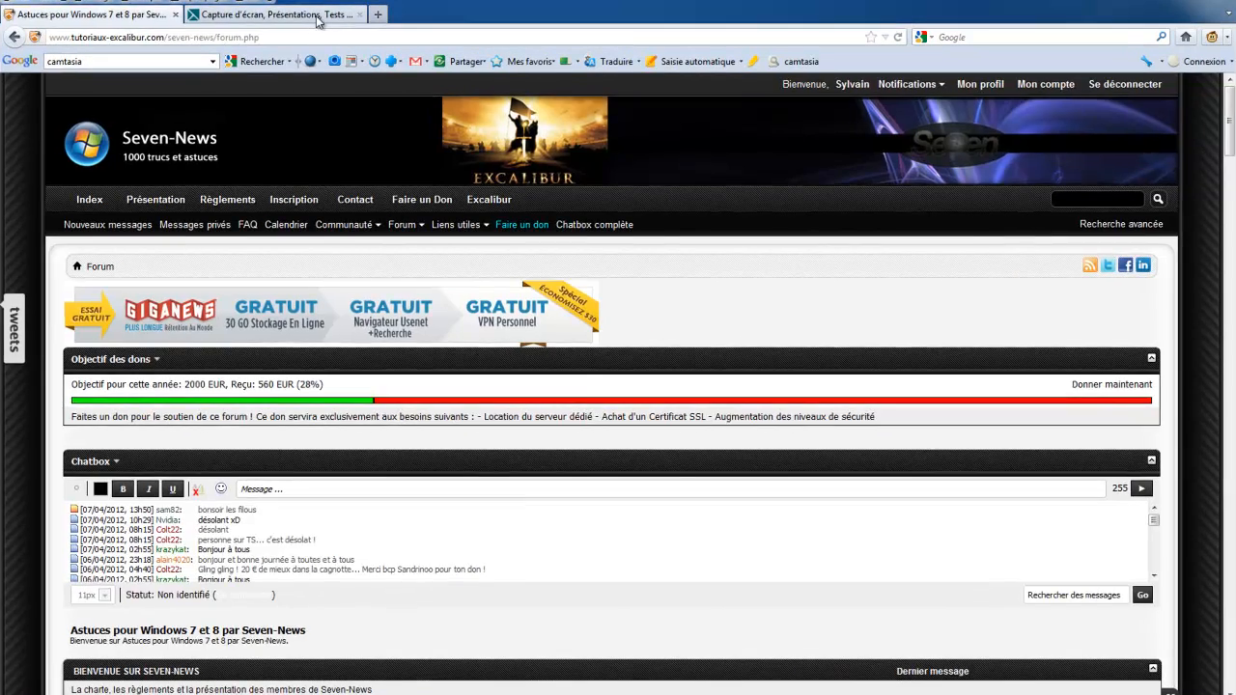
# - Open the evaluation version page on techsmith.fr, locate the Camtasia Studio trial, and close the site
pyautogui.click(318, 21)
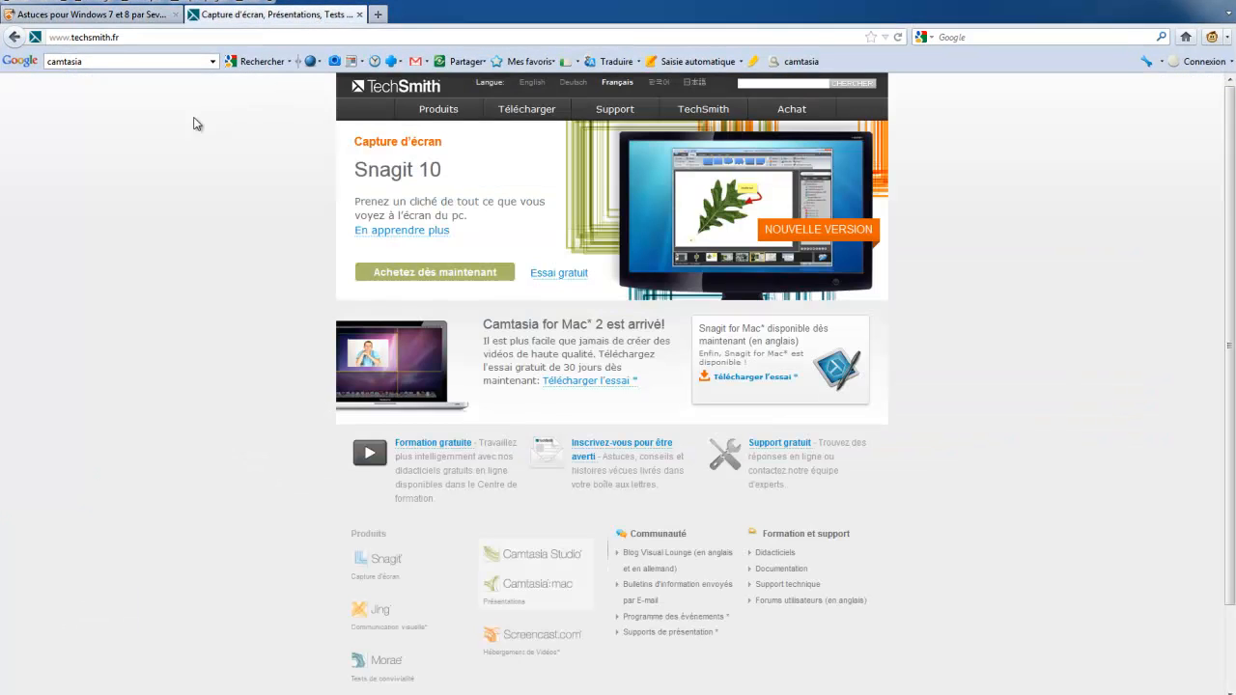
pyautogui.moveTo(119, 37); pyautogui.dragTo(48, 37)
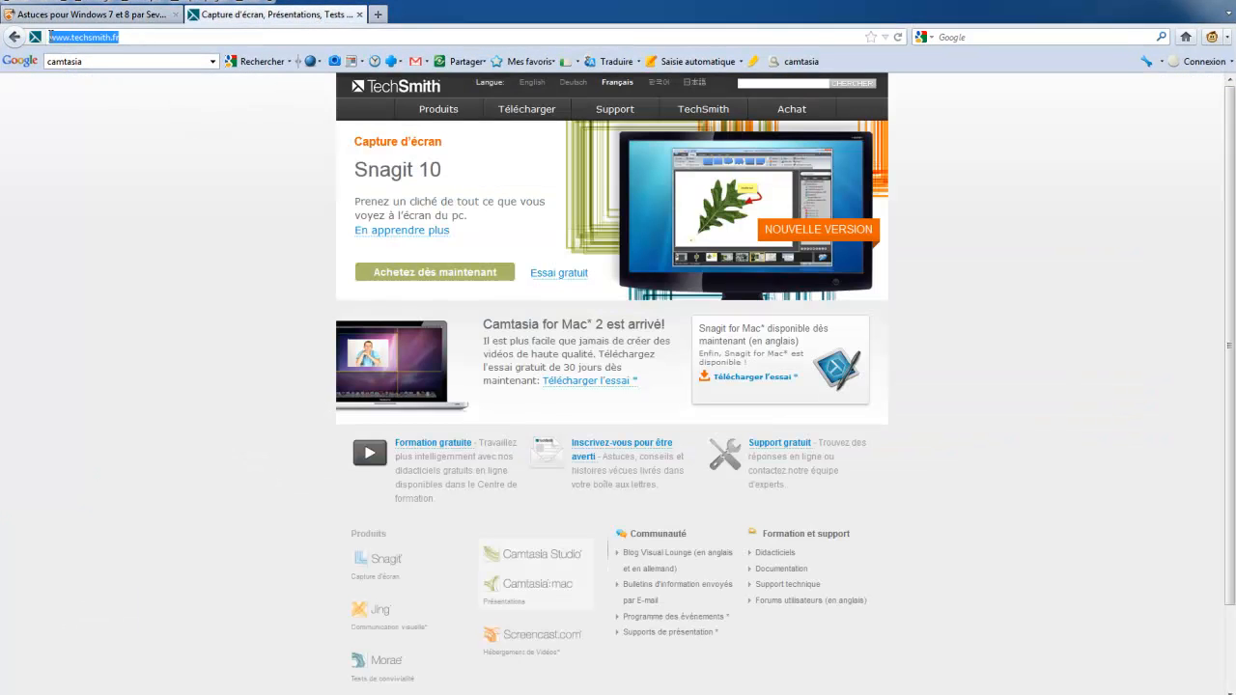
pyautogui.click(1120, 197)
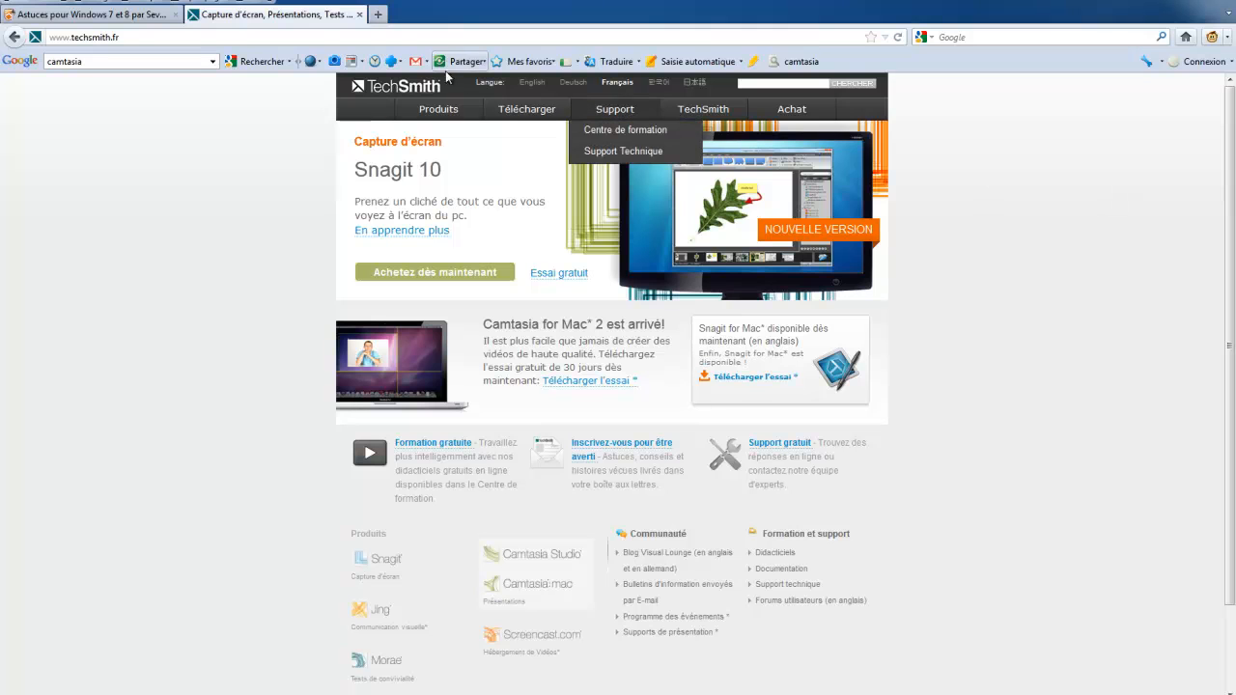
pyautogui.moveTo(512, 123)
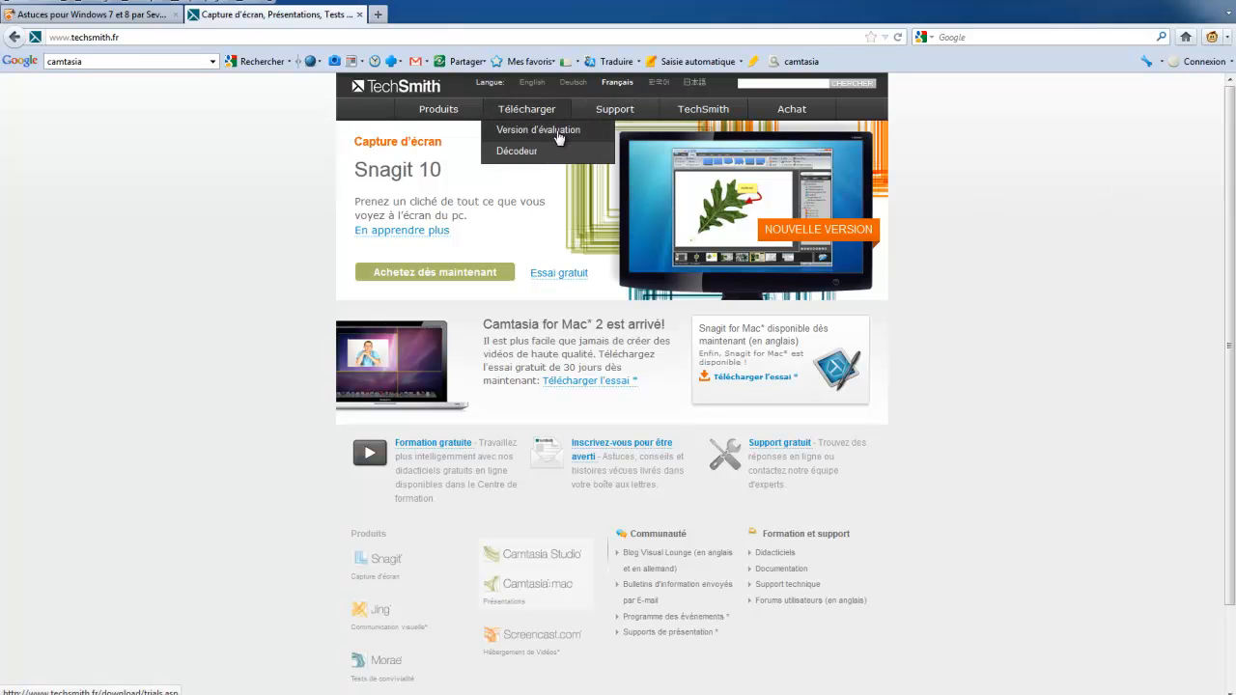
pyautogui.click(559, 135)
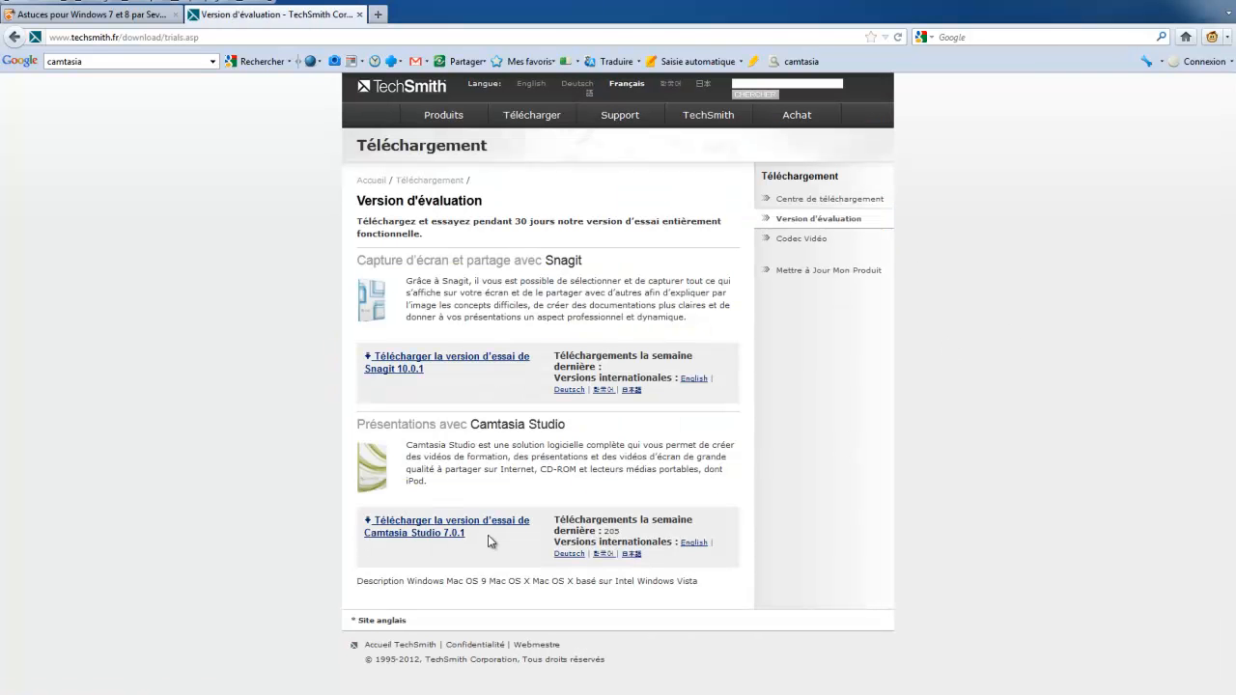
pyautogui.moveTo(567, 426); pyautogui.dragTo(479, 426)
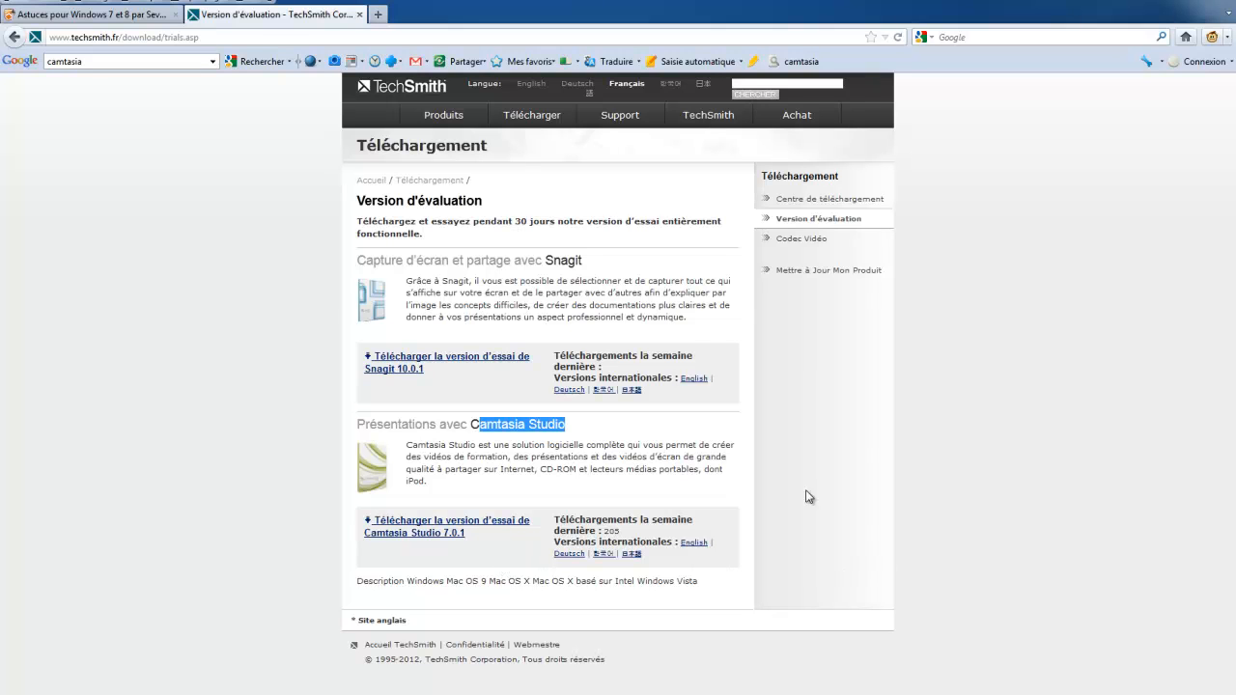
pyautogui.click(360, 14)
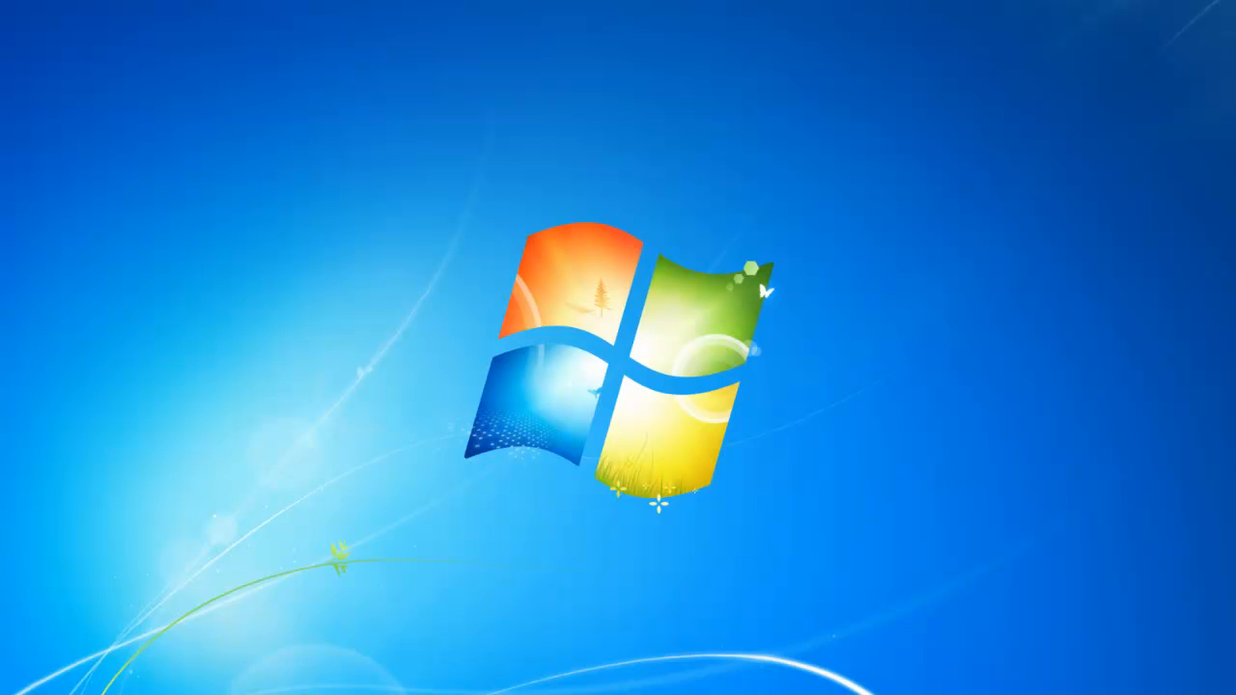
# - Review the screenshots of the recorder's microphone choices and the Entrées settings in Options des outils, then close the image viewer
pyautogui.moveTo(1235, 367); pyautogui.dragTo(1235, 410)
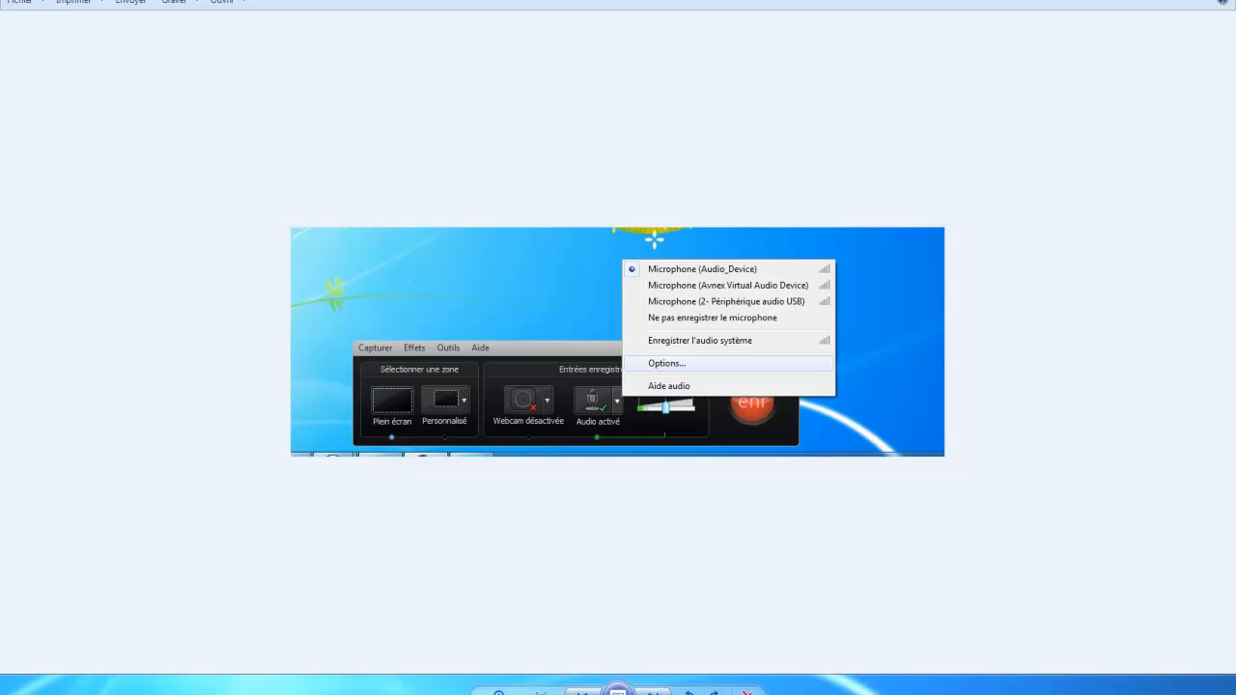
pyautogui.press('Right')
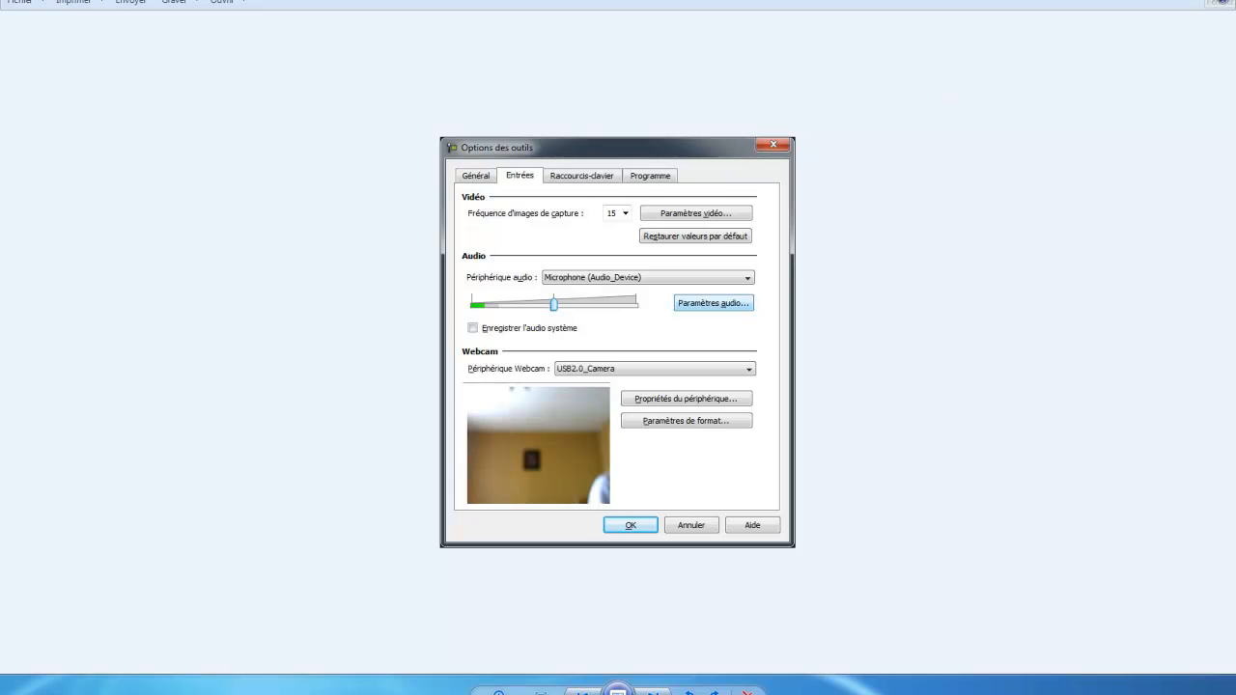
pyautogui.click(1220, 0)
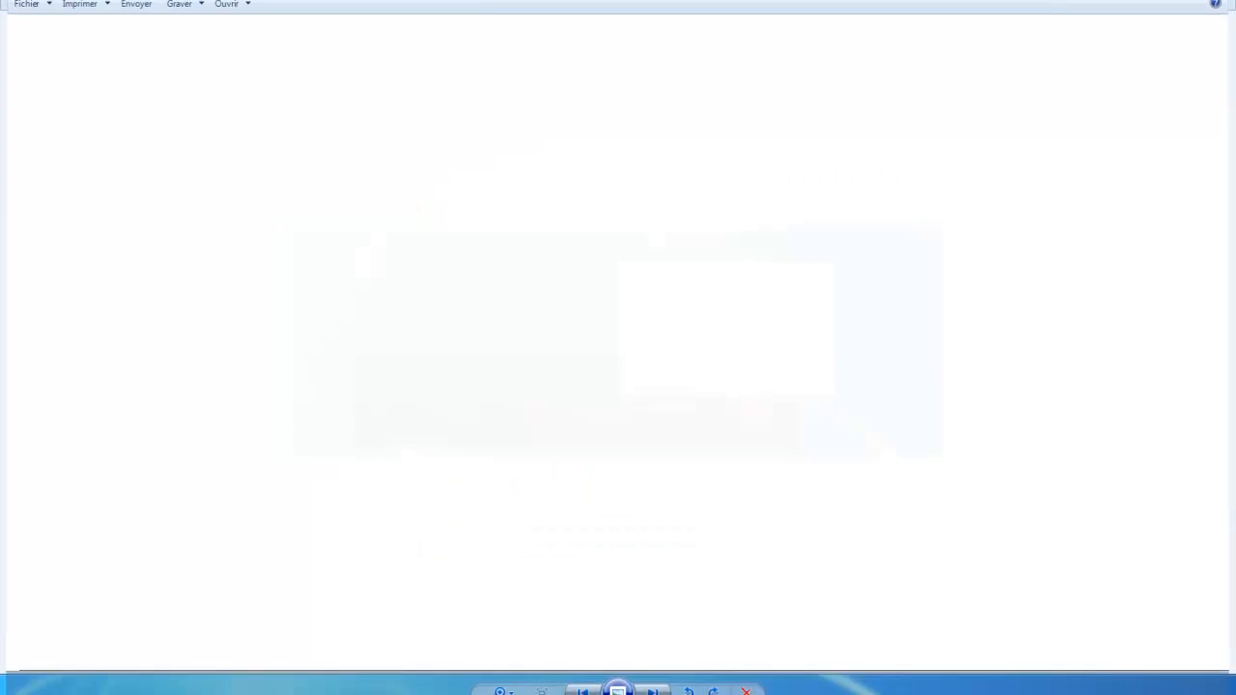
pyautogui.click(1221, 0)
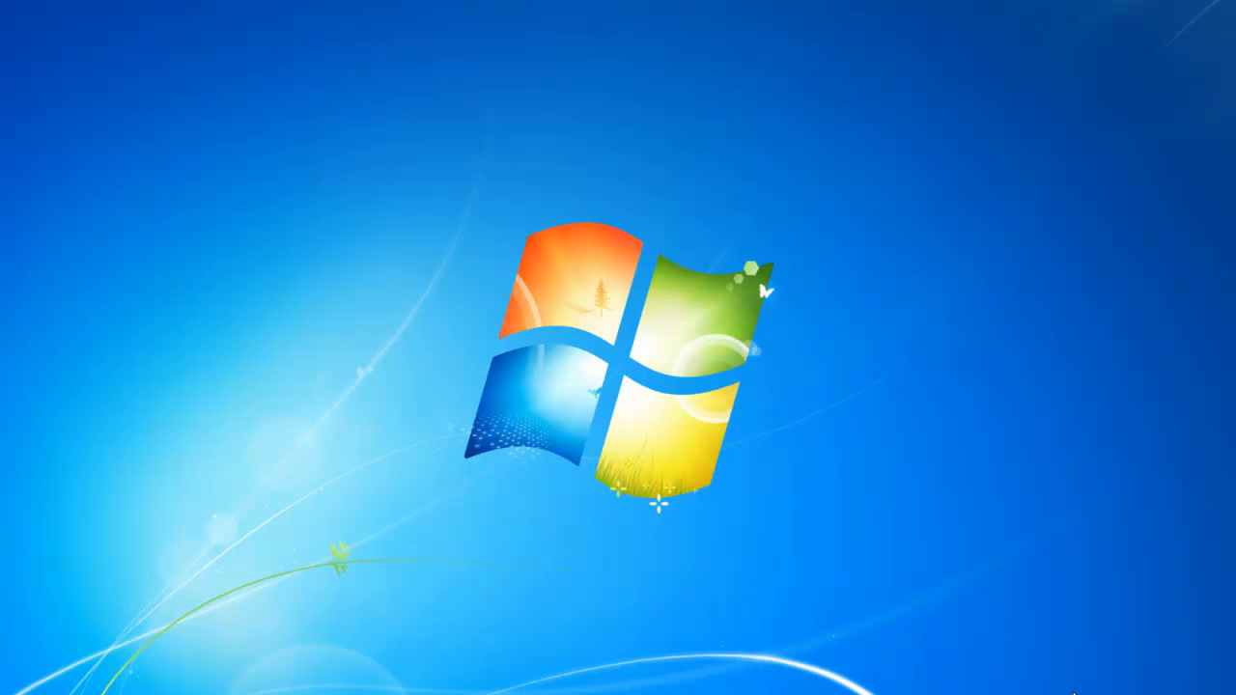
# - Launch µTorrent from the desktop shortcuts and maximize its window
pyautogui.click(1234, 693)
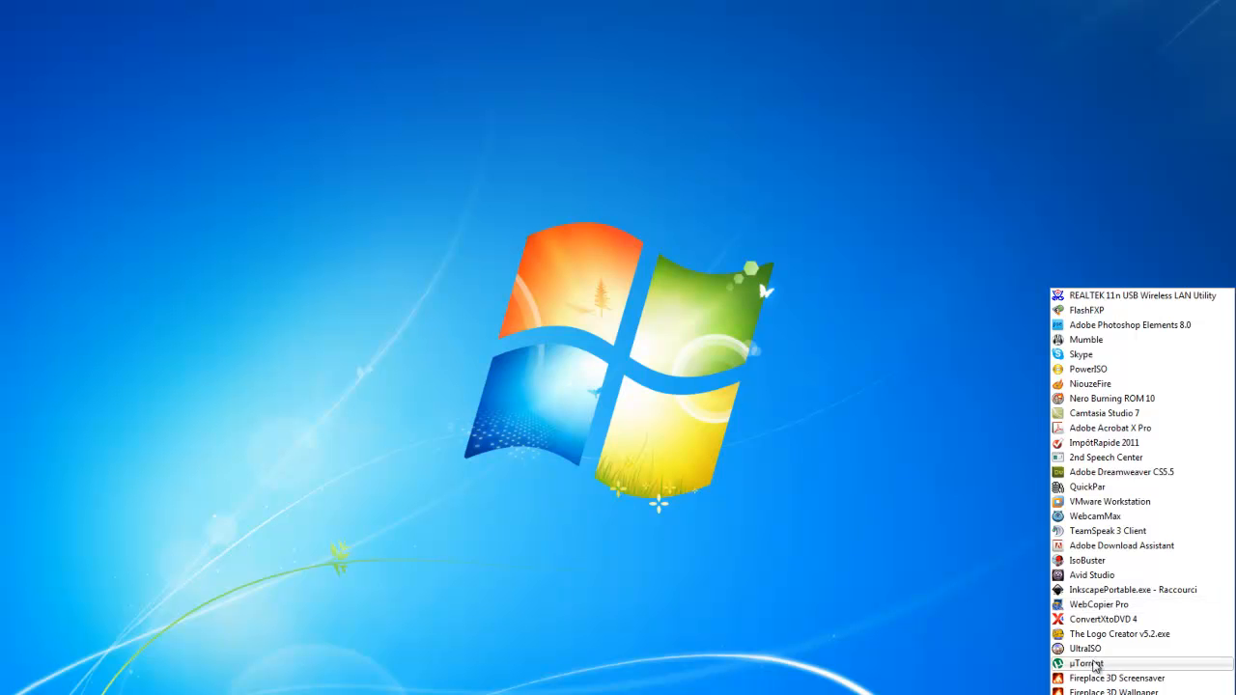
pyautogui.click(1091, 664)
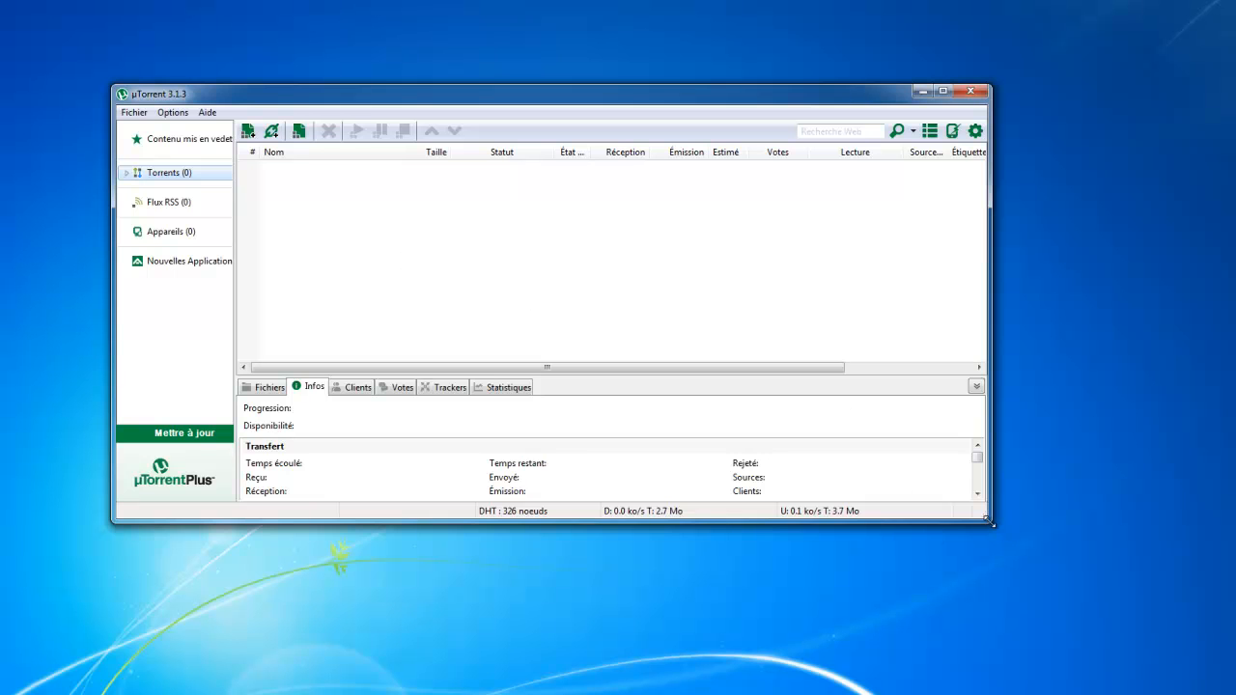
pyautogui.click(943, 91)
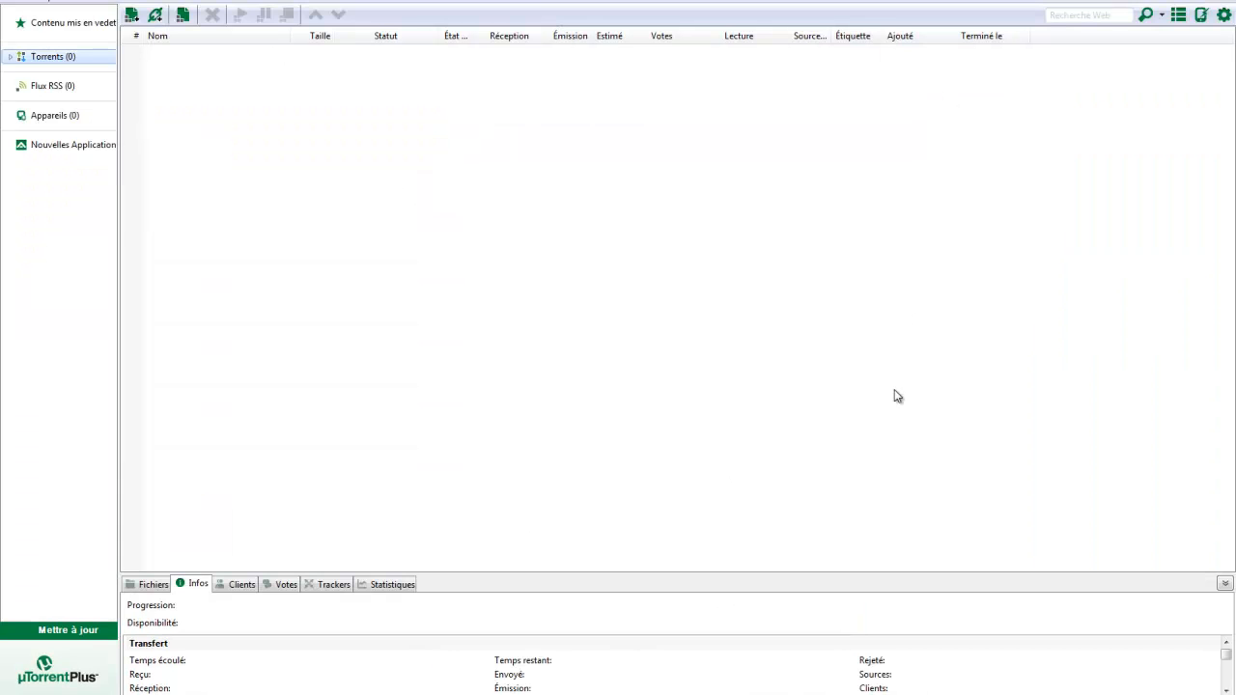
# - Examine the Bande passante, File d'attente and Diffusion du flux pages of the µTorrent preferences, then close the preferences
pyautogui.click(61, 6)
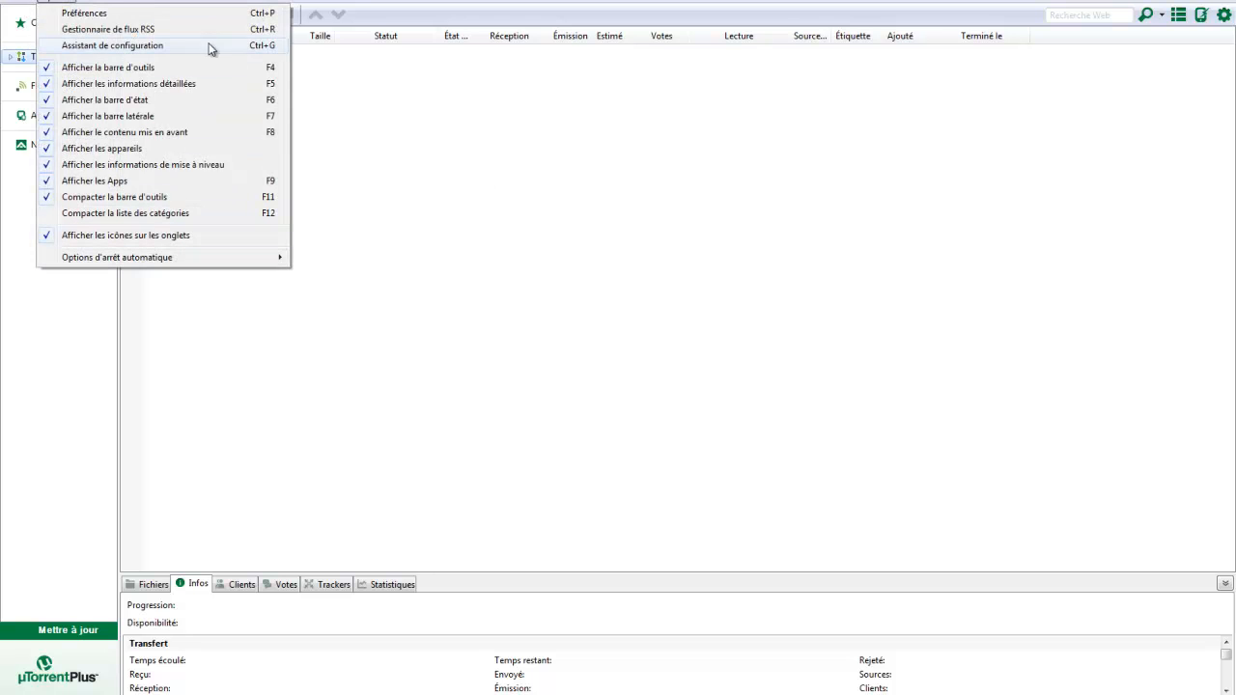
pyautogui.click(140, 14)
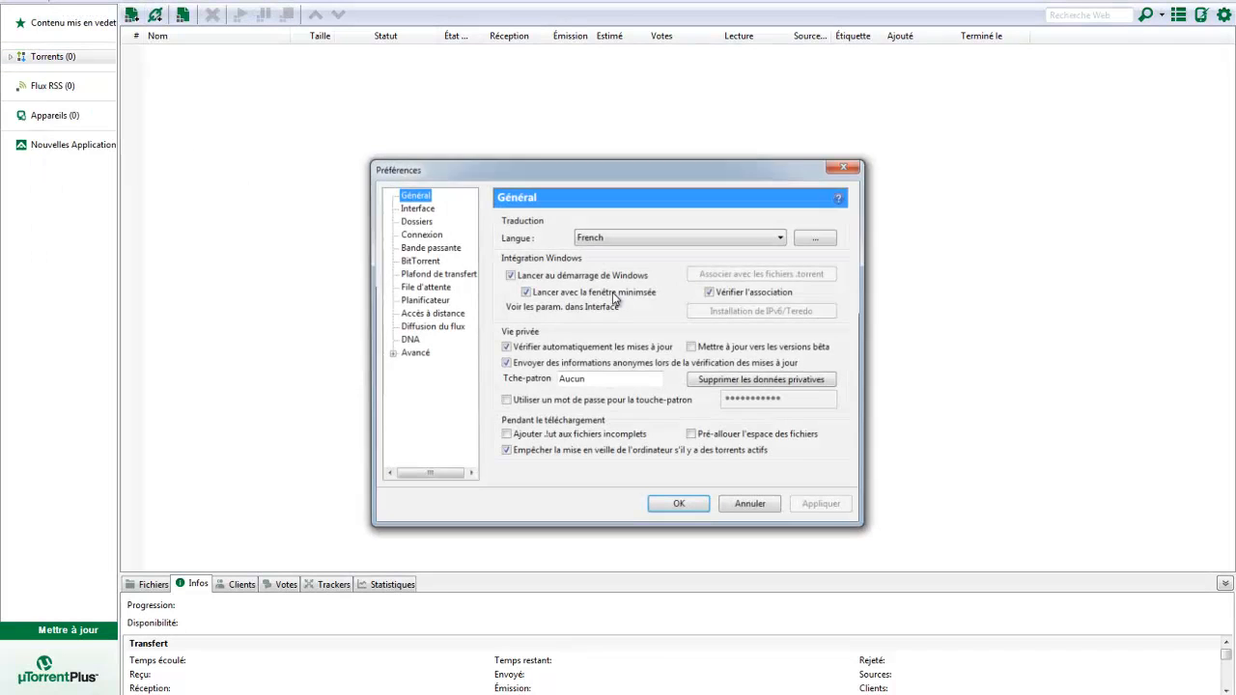
pyautogui.click(428, 247)
pyautogui.click(423, 287)
pyautogui.click(431, 327)
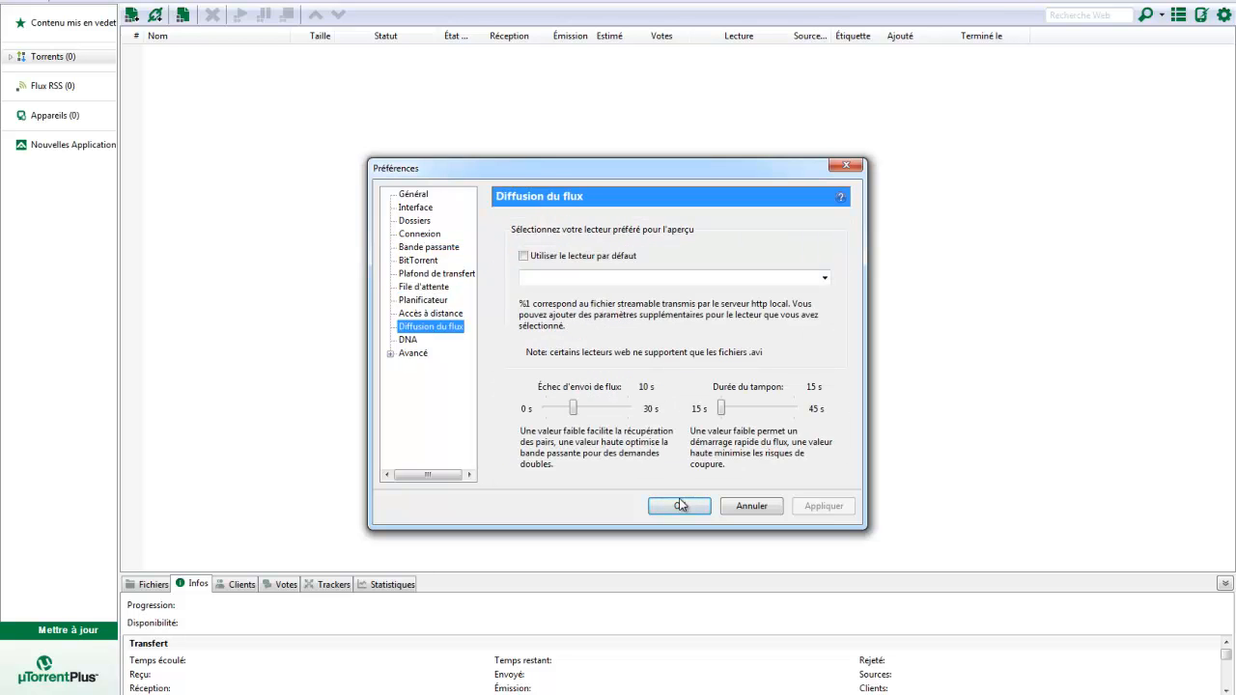
pyautogui.click(852, 168)
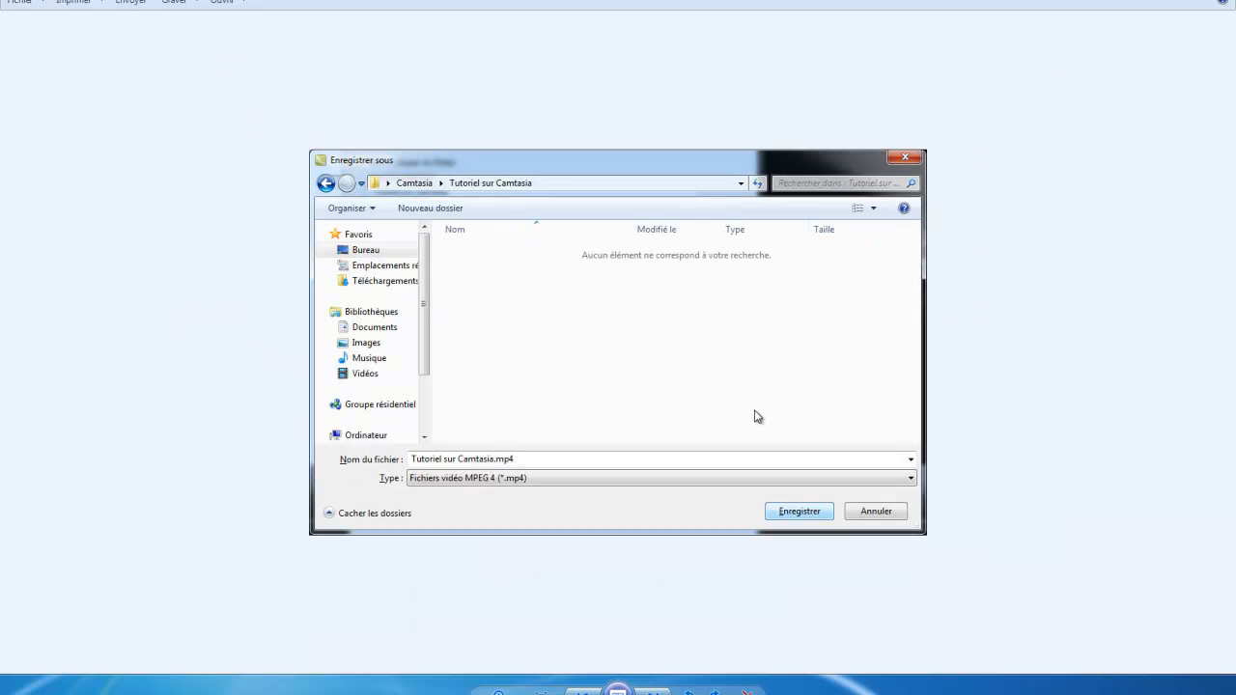
# - Go through the screenshots of saving Tutoriel sur Camtasia.mp4 and finishing the production wizard
pyautogui.click(783, 512)
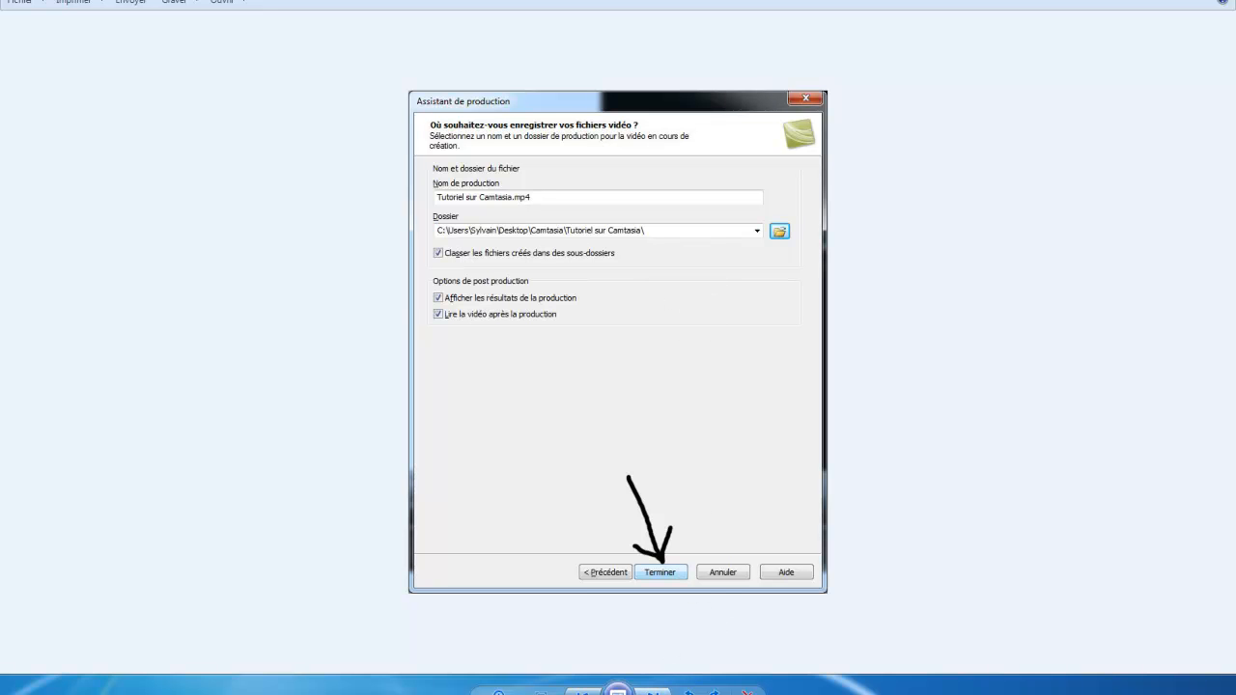
pyautogui.click(660, 572)
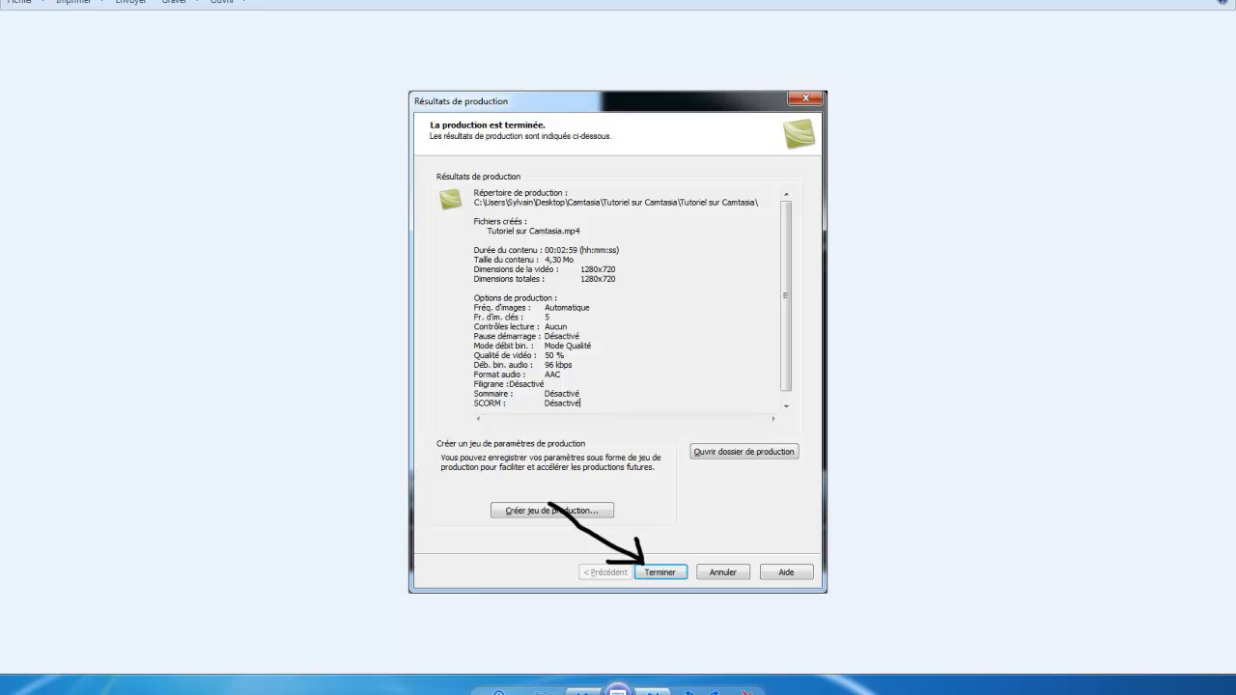
pyautogui.click(653, 691)
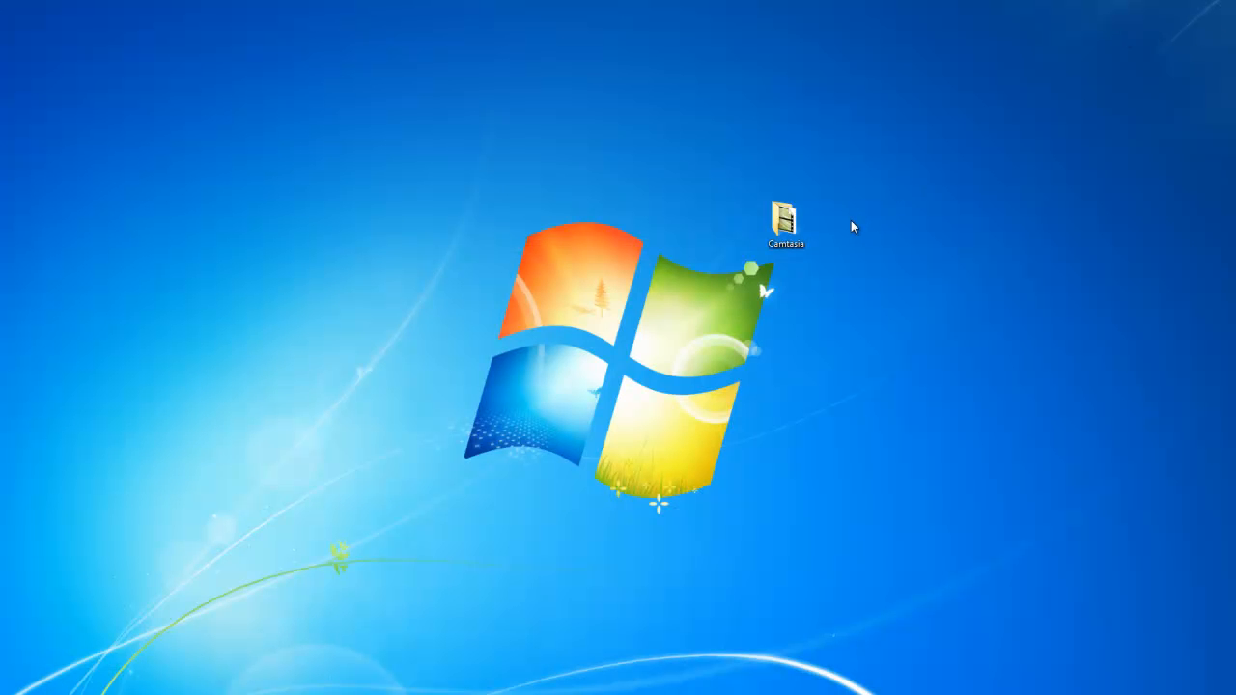
# - Open the desktop's Camtasia folder, check the .camrec recording, and go into the innermost Tutoriel sur Camtasia folder
pyautogui.doubleClick(792, 240)
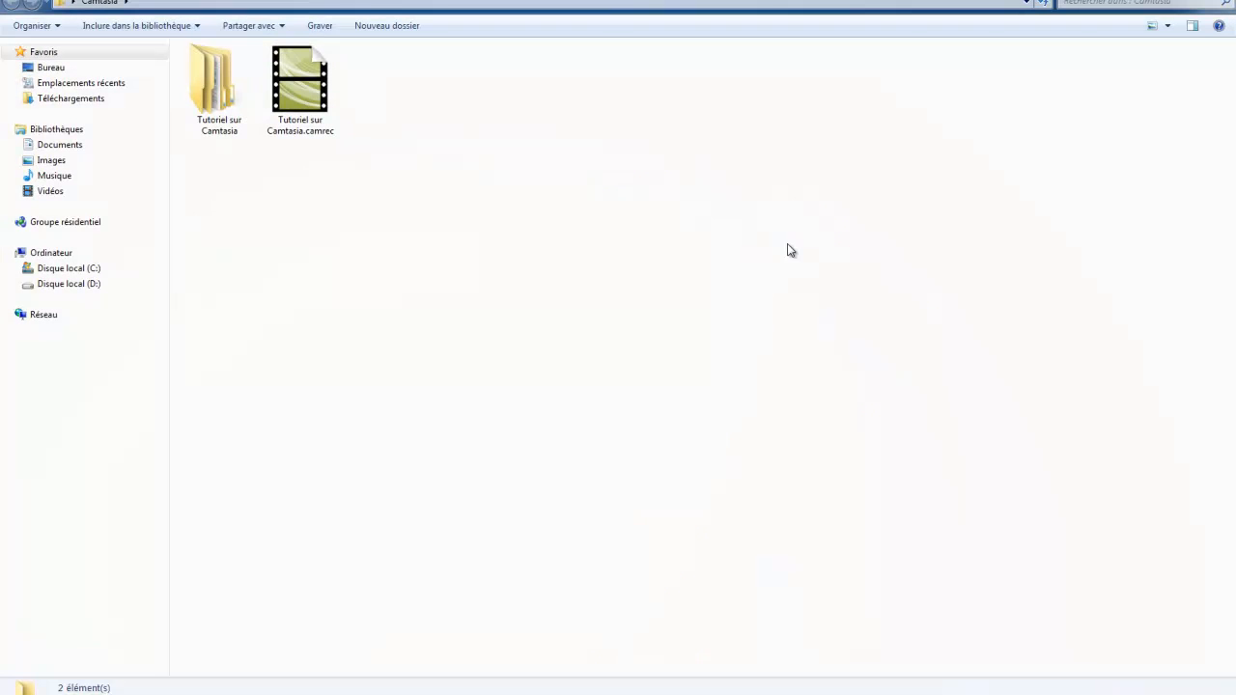
pyautogui.click(315, 101)
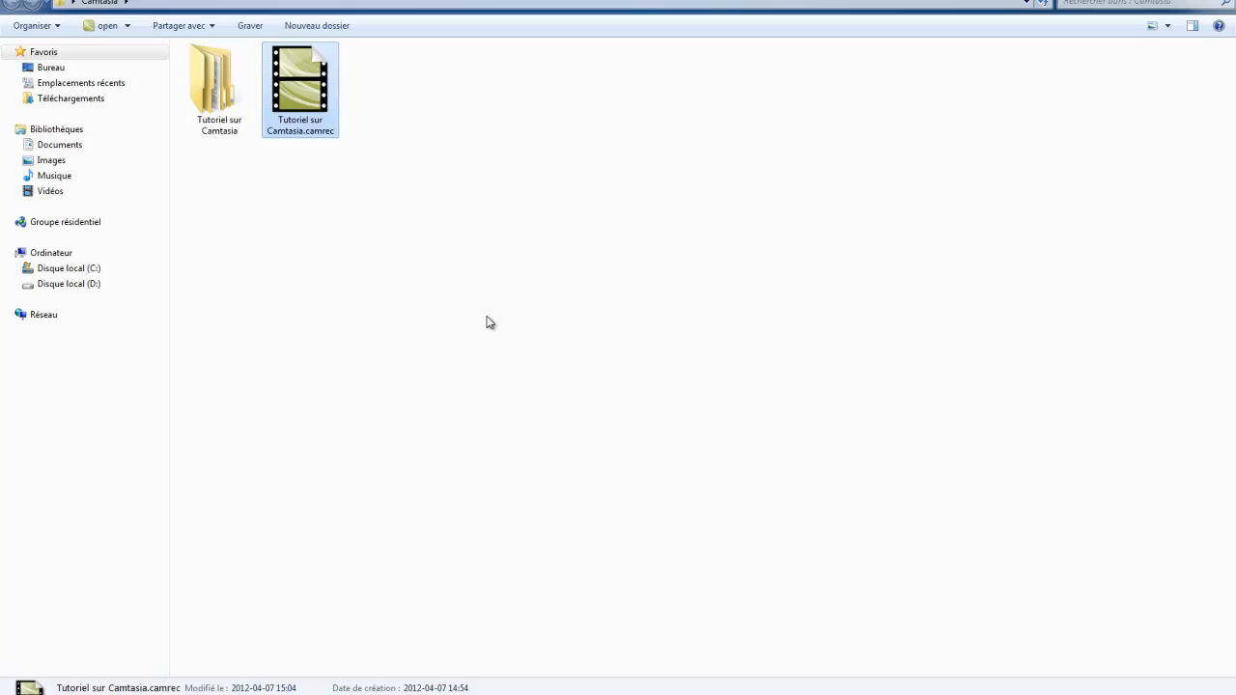
pyautogui.doubleClick(225, 104)
pyautogui.doubleClick(237, 74)
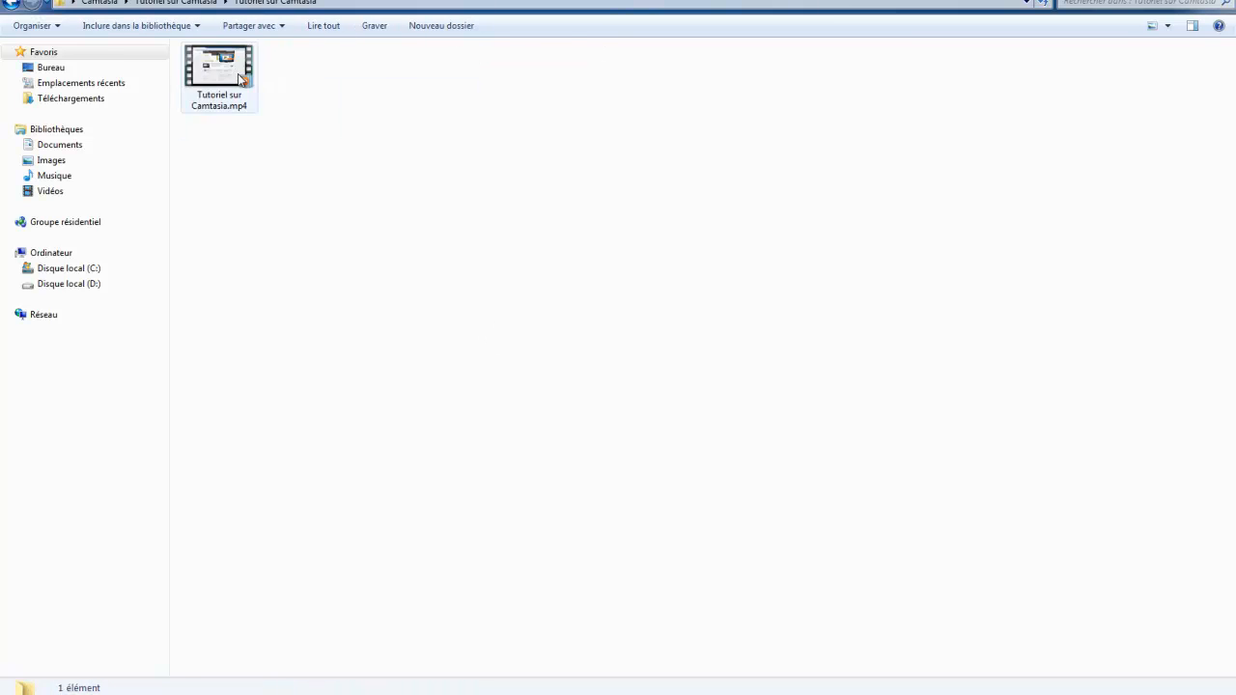
# - Play Tutoriel sur Camtasia.mp4 in full screen, then return to the main Camtasia folder
pyautogui.click(234, 73)
pyautogui.doubleClick(232, 69)
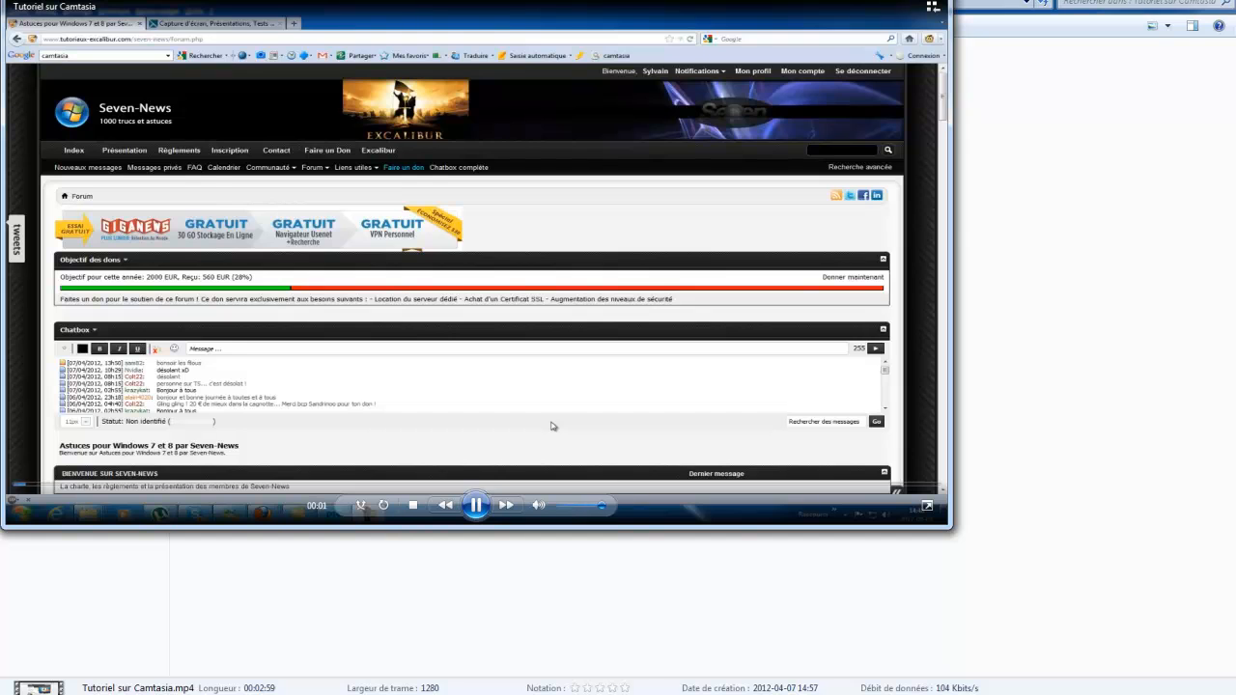
pyautogui.click(927, 505)
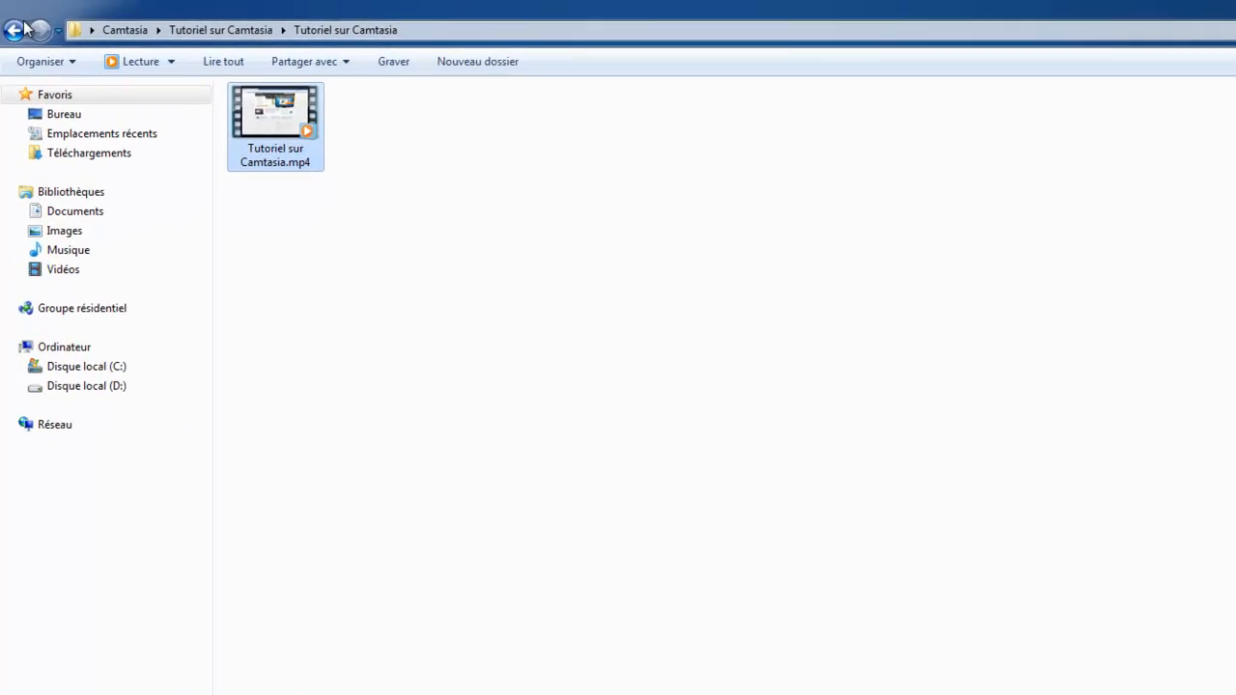
pyautogui.click(12, 8)
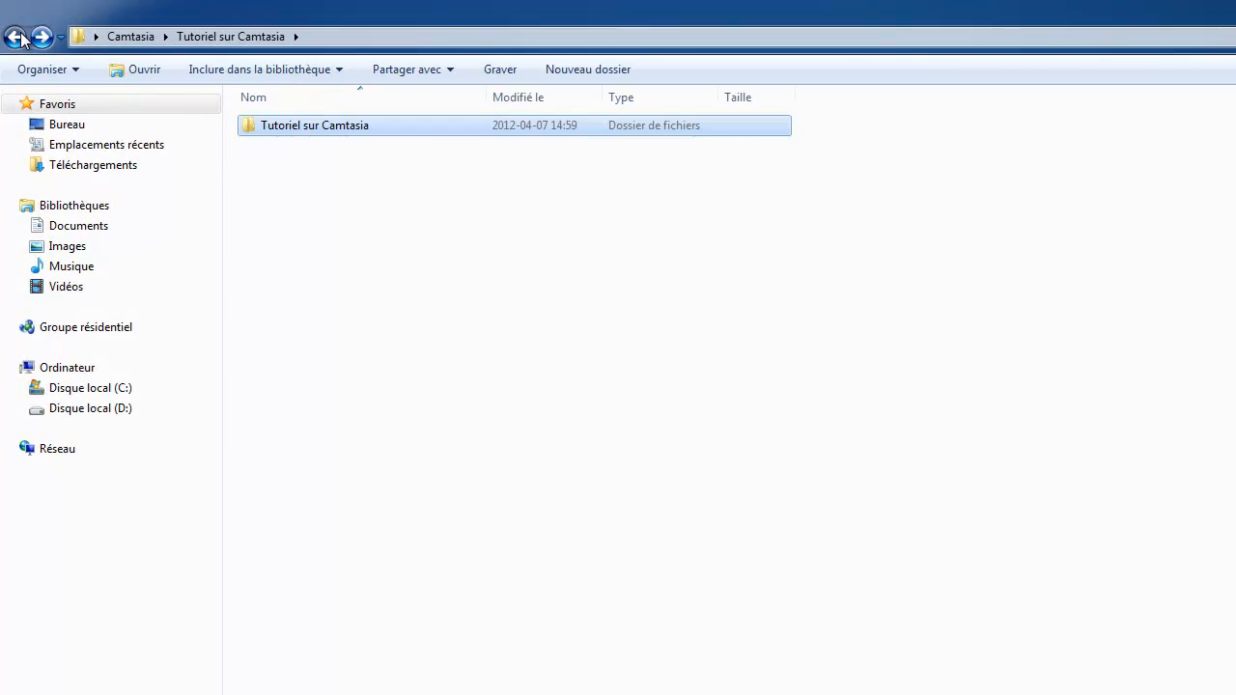
pyautogui.click(16, 38)
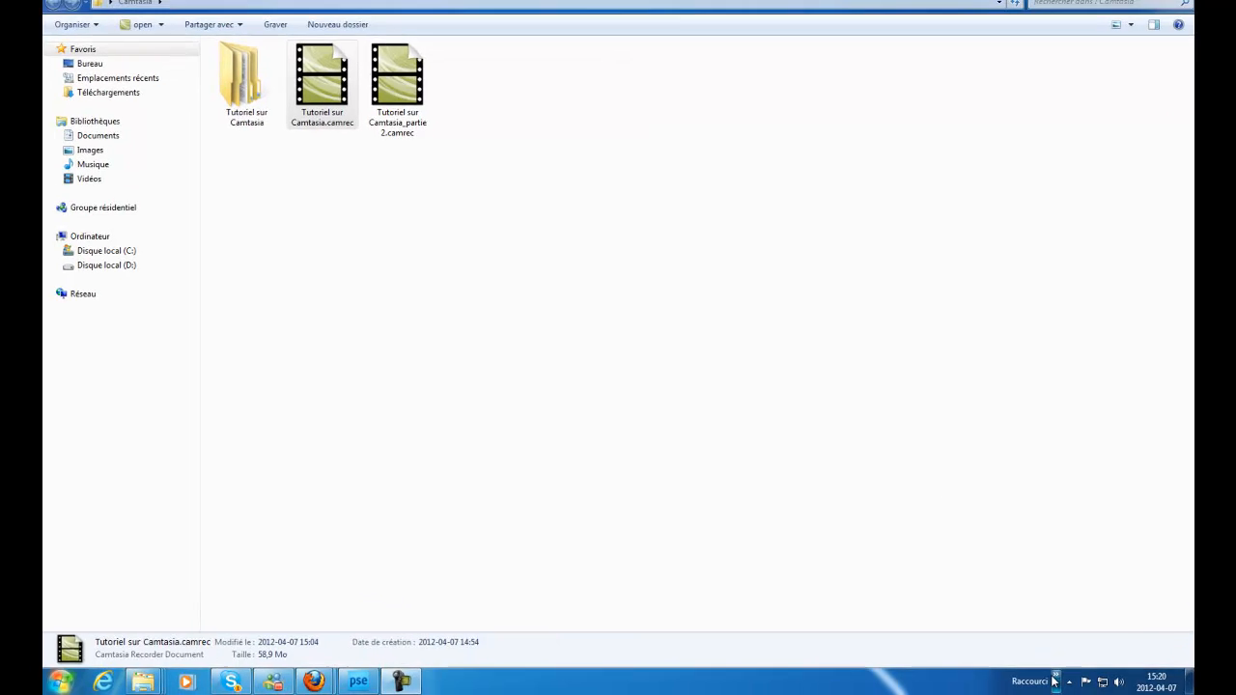
# - Launch Camtasia Studio 7 and import Tutoriel sur Camtasia.camrec and Tutoriel sur Camtasia_partie 2.camrec into the clip bin
pyautogui.click(1056, 679)
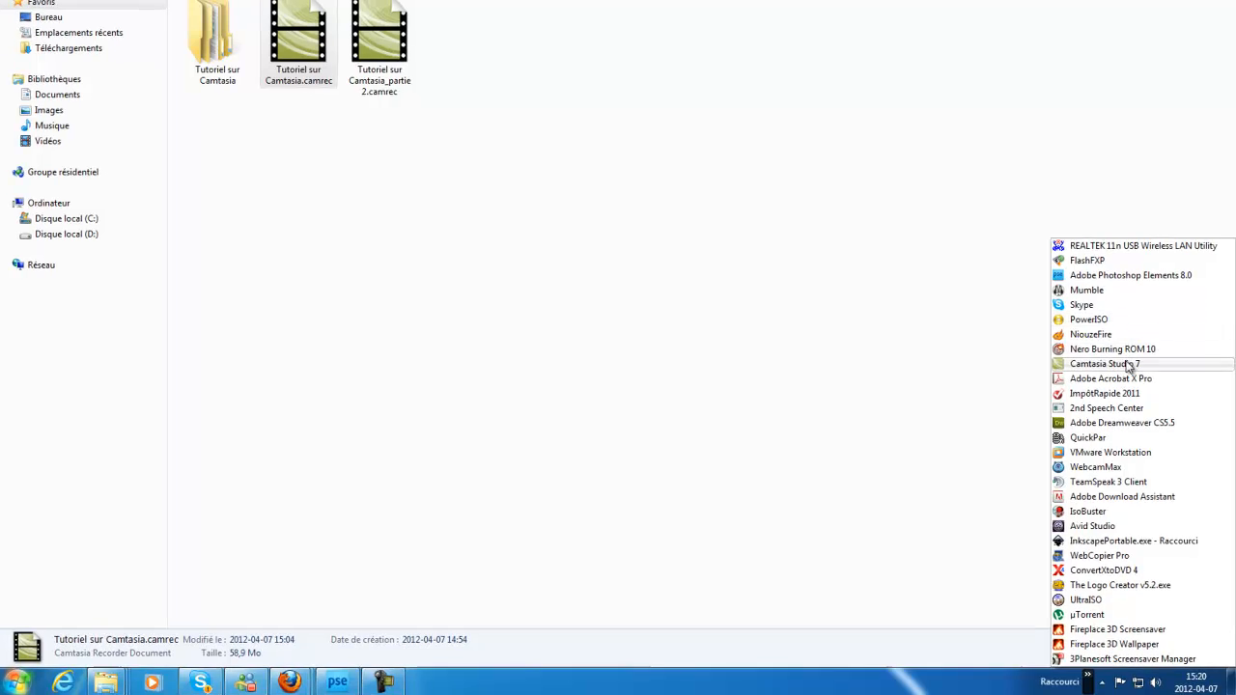
pyautogui.click(1126, 364)
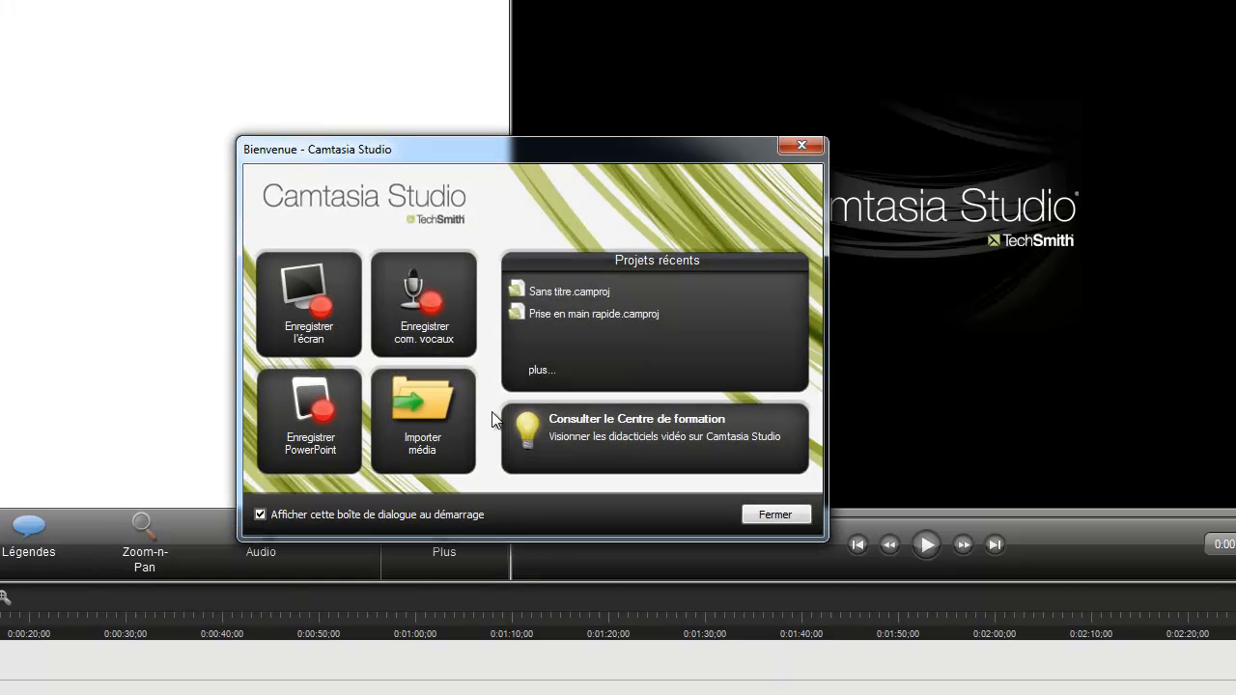
pyautogui.click(432, 409)
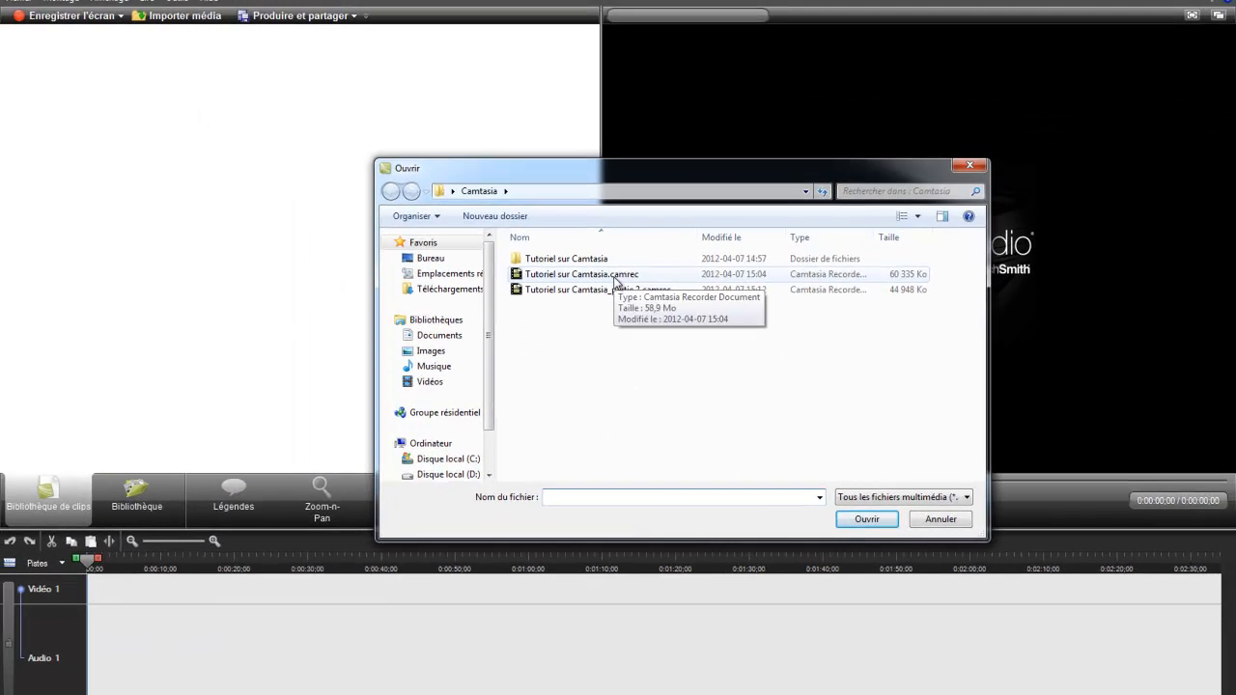
pyautogui.doubleClick(546, 247)
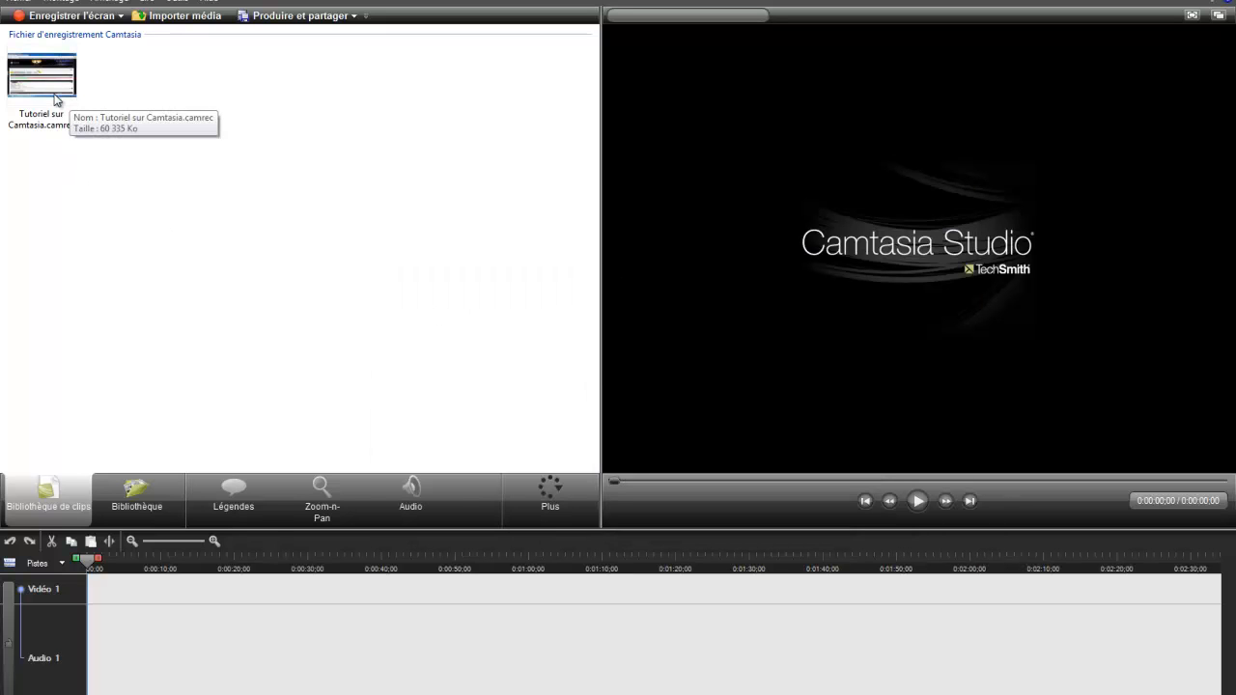
pyautogui.click(191, 23)
pyautogui.doubleClick(589, 289)
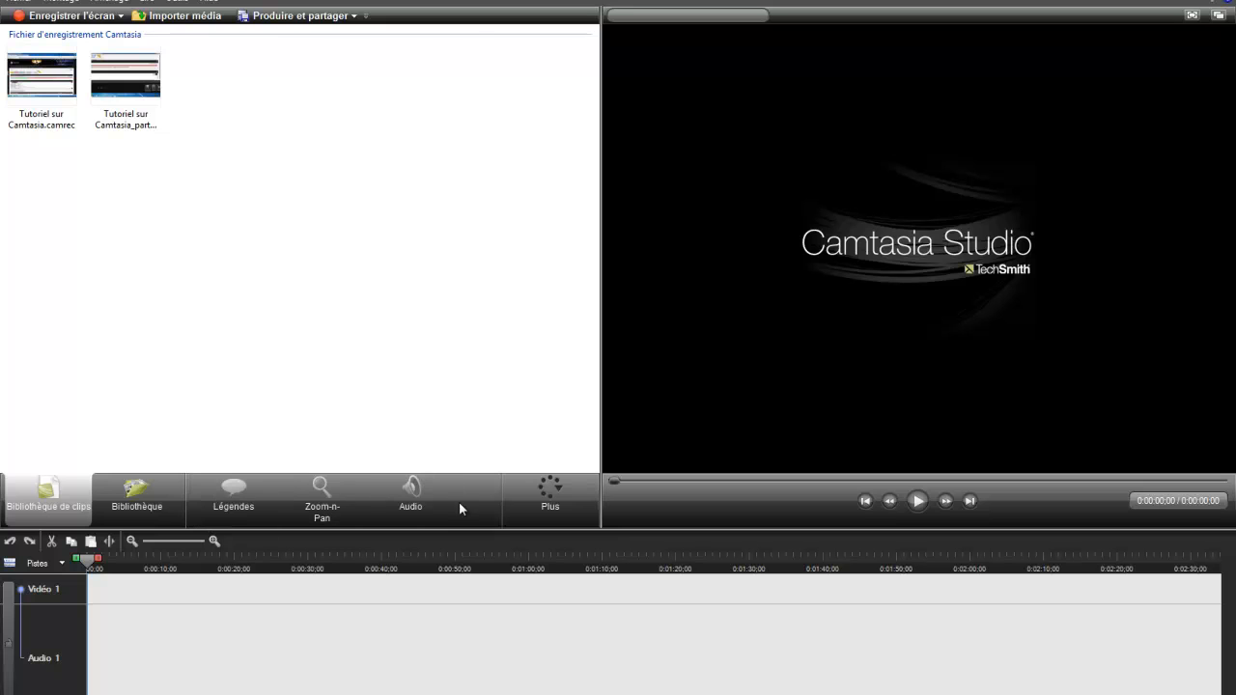
pyautogui.click(556, 503)
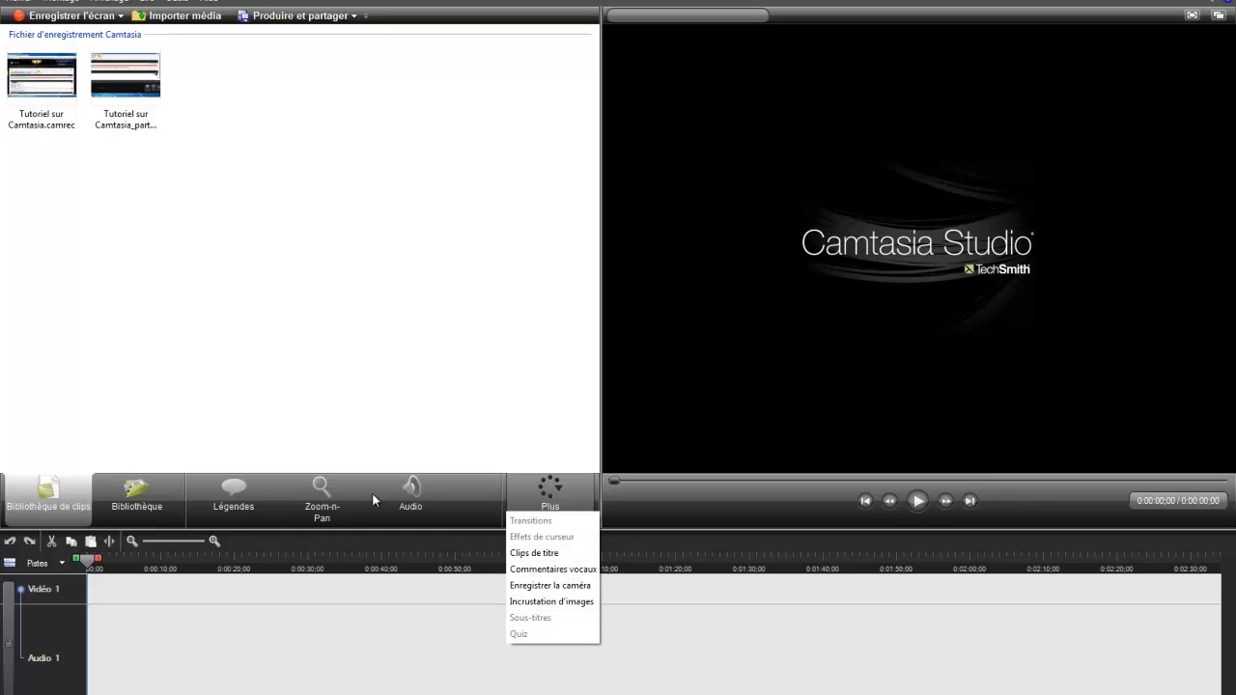
pyautogui.click(542, 375)
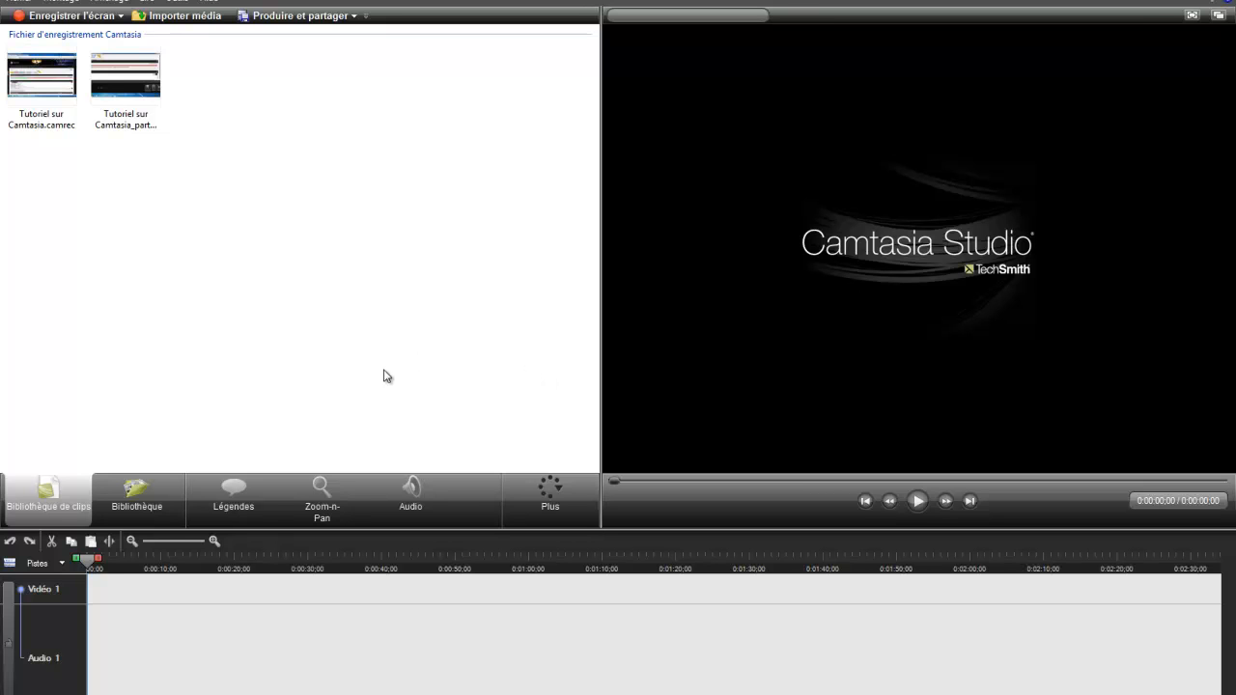
# - Place Tutoriel sur Camtasia.camrec at the start of the timeline and set the project dimensions to 1280 x 720 (YouTube et HD)
pyautogui.moveTo(41, 89); pyautogui.dragTo(183, 604)
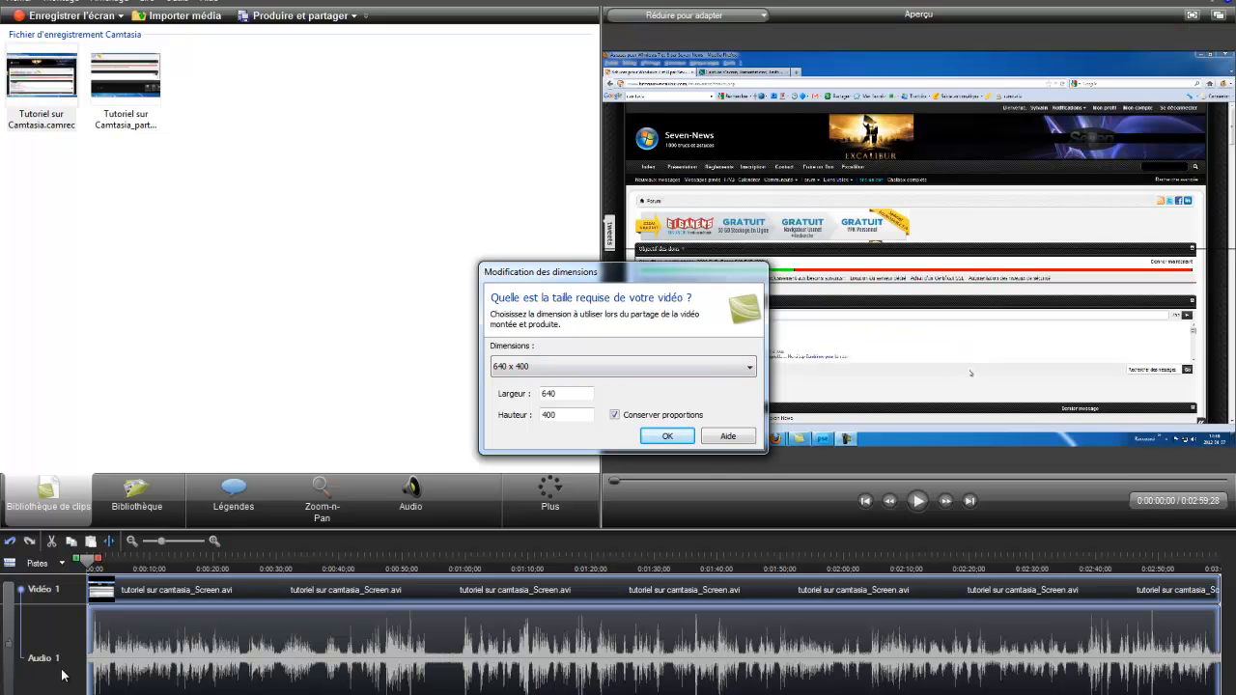
pyautogui.click(750, 371)
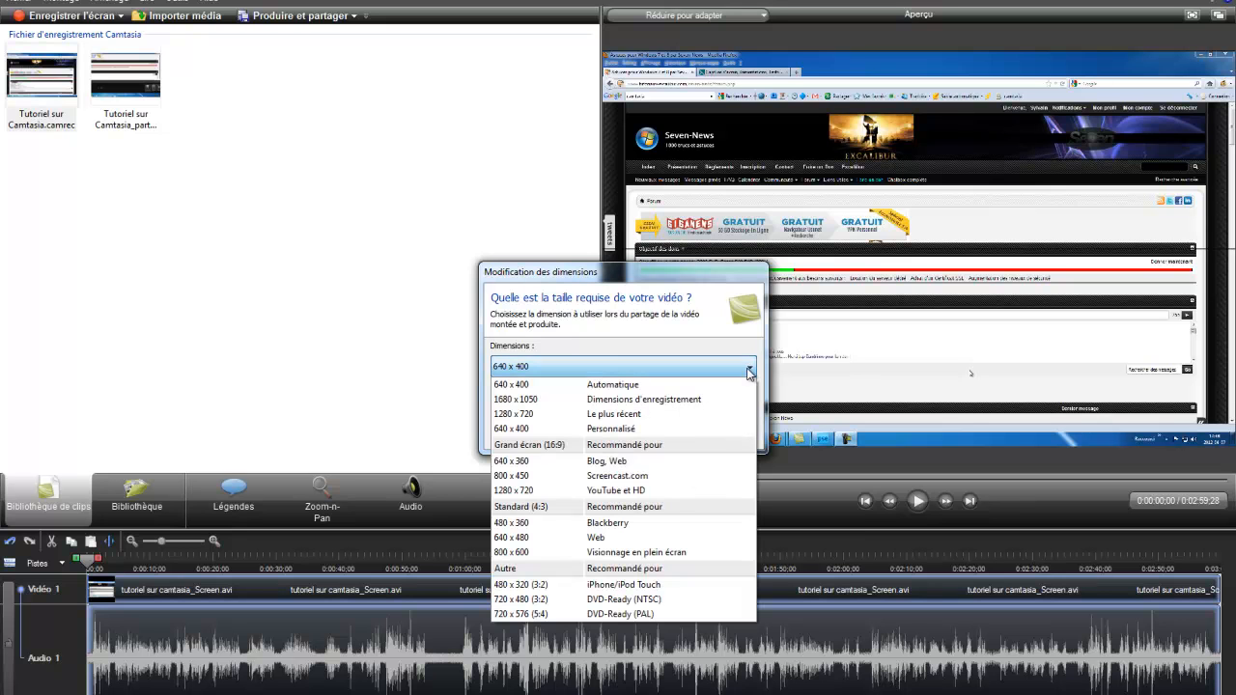
pyautogui.click(612, 493)
pyautogui.click(668, 442)
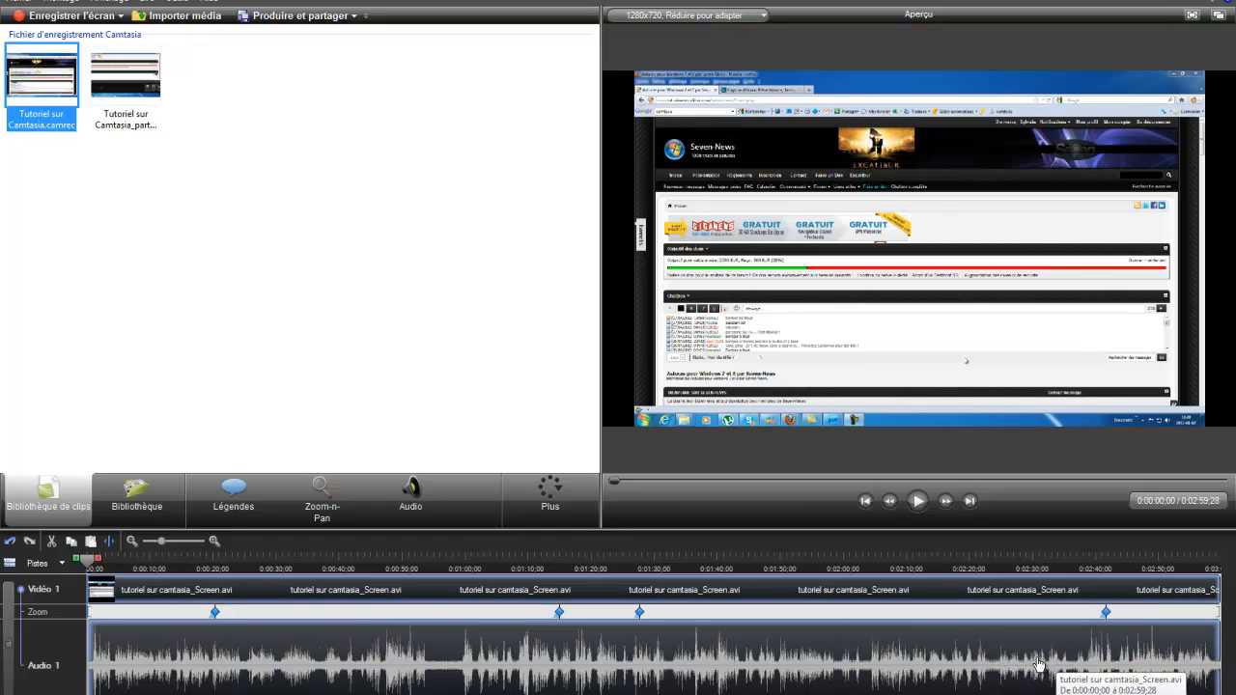
# - Add Tutoriel sur Camtasia_partie 2.camrec to the timeline directly after the first clip
pyautogui.moveTo(161, 545); pyautogui.dragTo(151, 546)
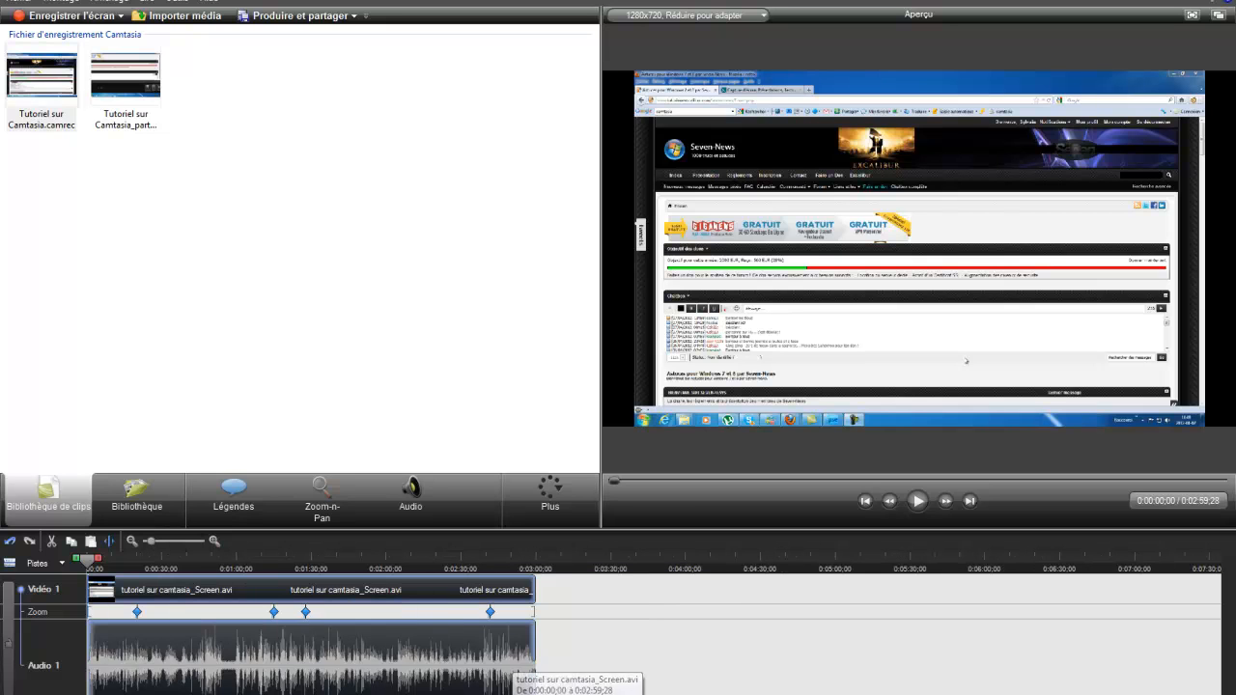
pyautogui.click(727, 688)
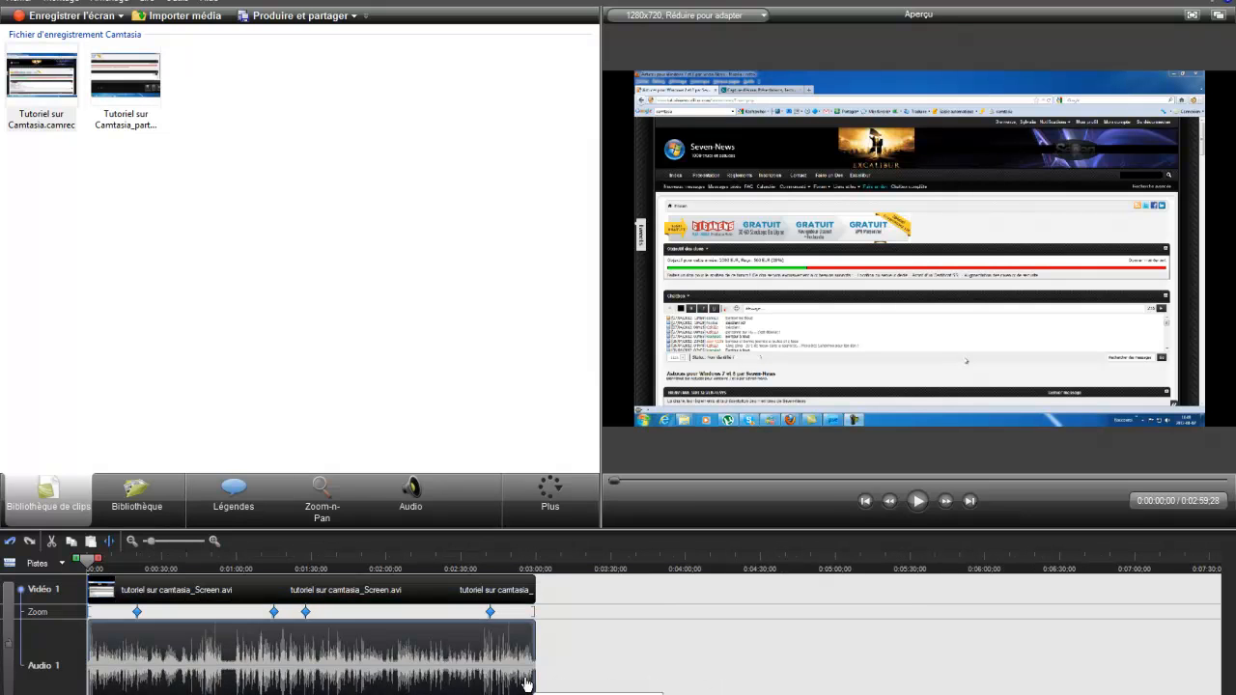
pyautogui.moveTo(123, 74); pyautogui.dragTo(579, 679)
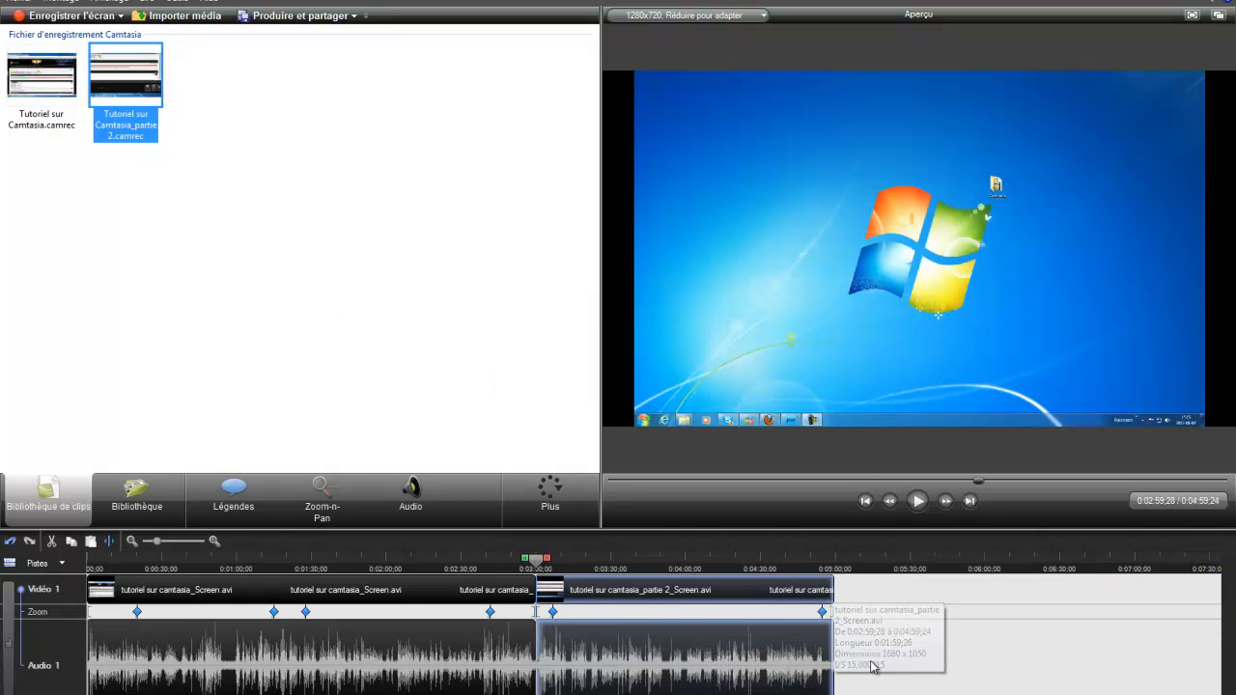
pyautogui.click(966, 662)
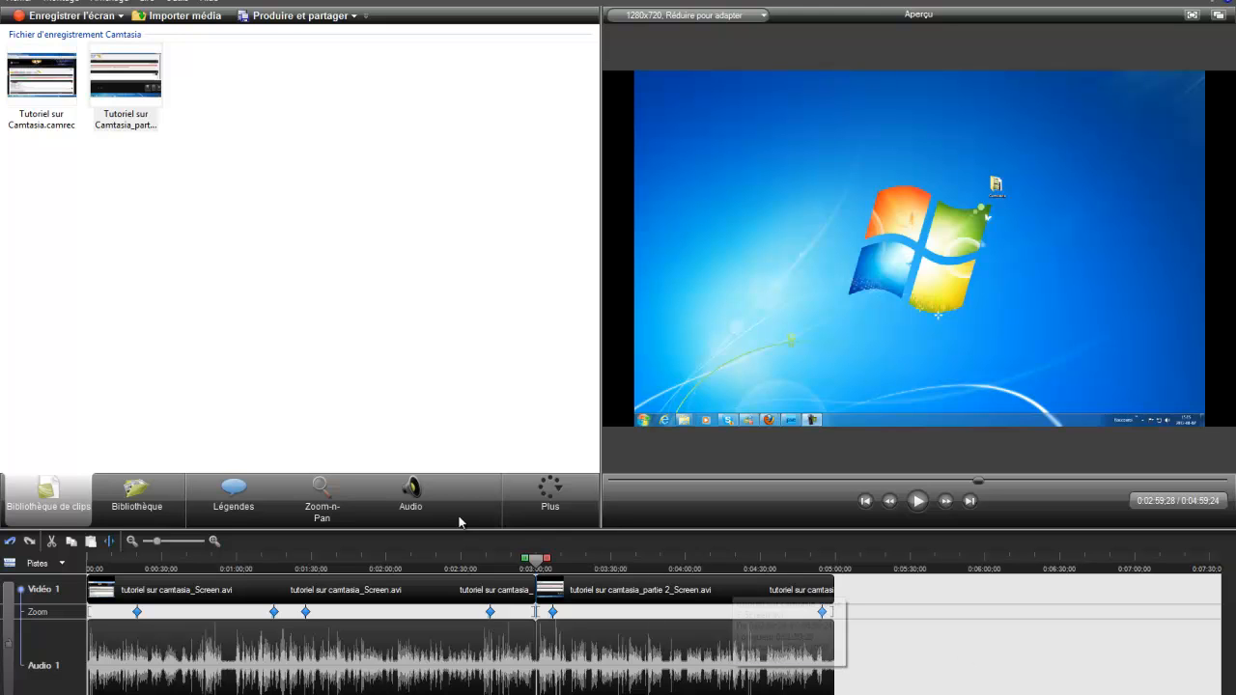
# - Look through the callout (Légendes), Zoom-n-Pan and audio editing options
pyautogui.click(259, 514)
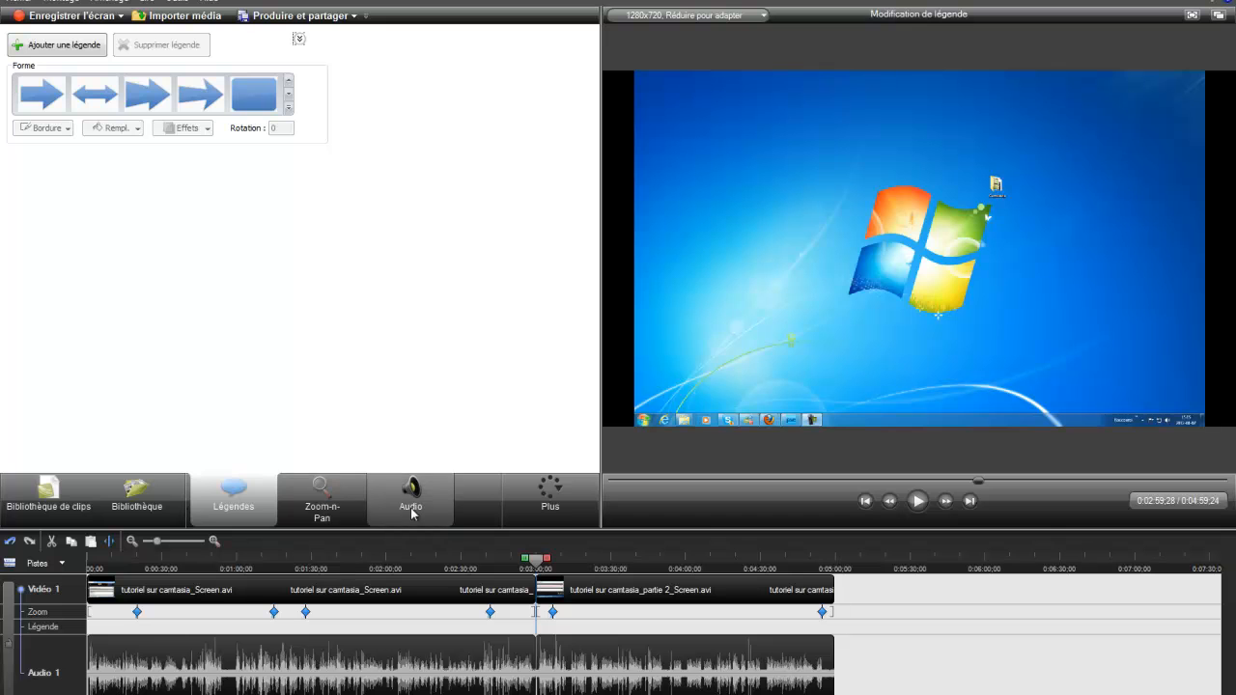
pyautogui.click(350, 511)
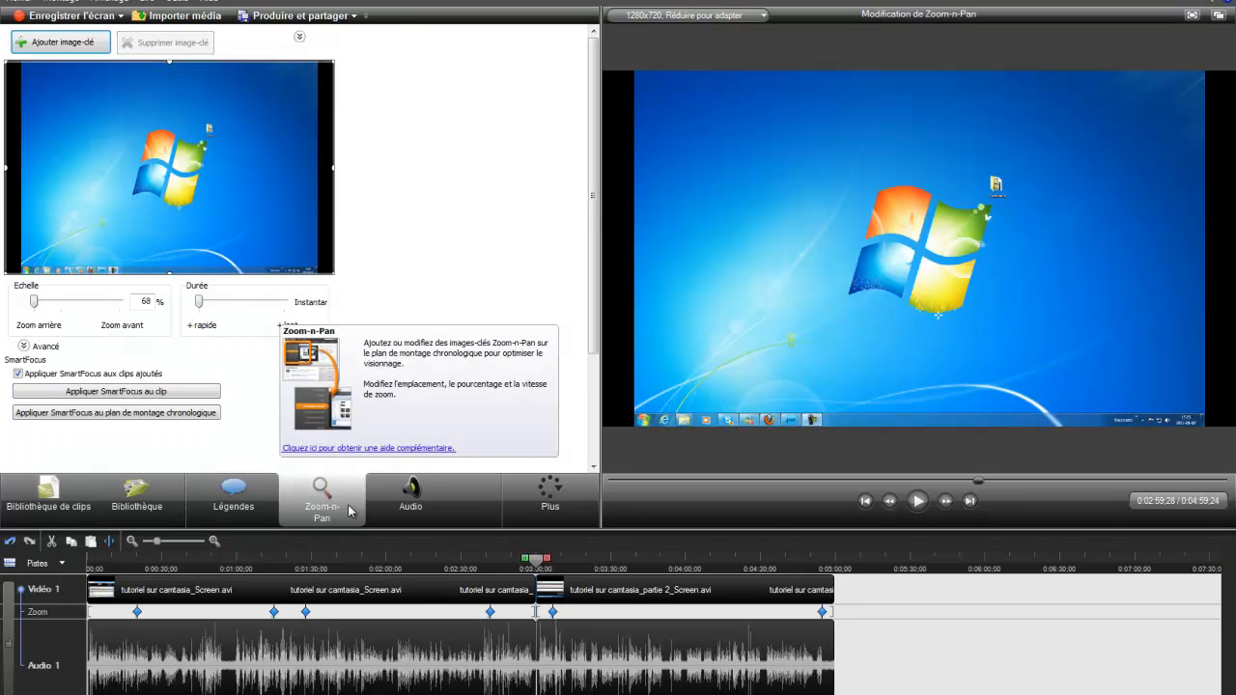
pyautogui.click(412, 494)
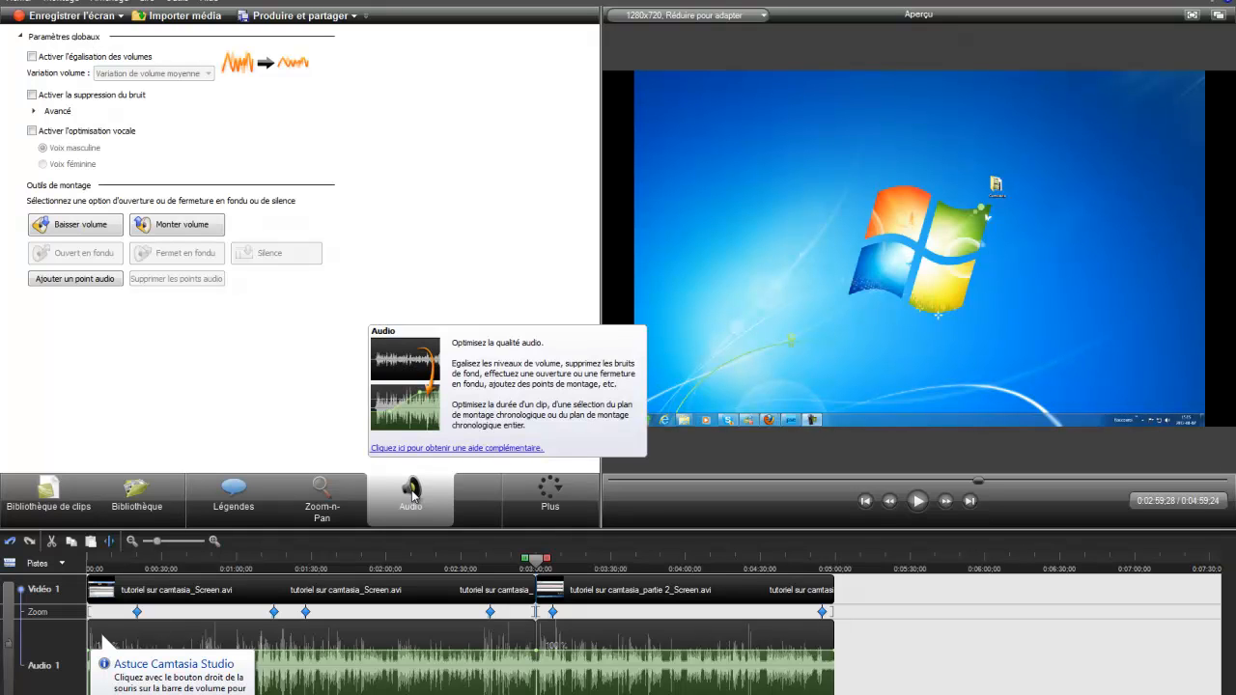
# - Display the available transitions and preview Spirale, Radial and Roue
pyautogui.click(550, 495)
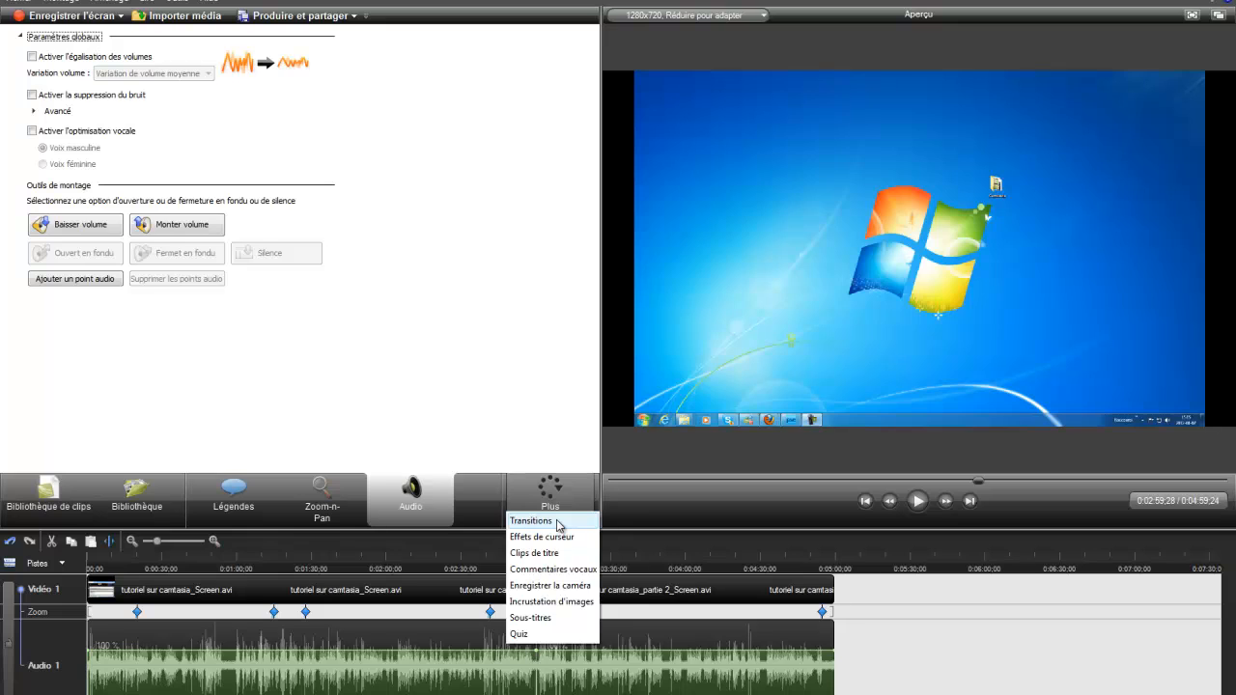
pyautogui.click(557, 523)
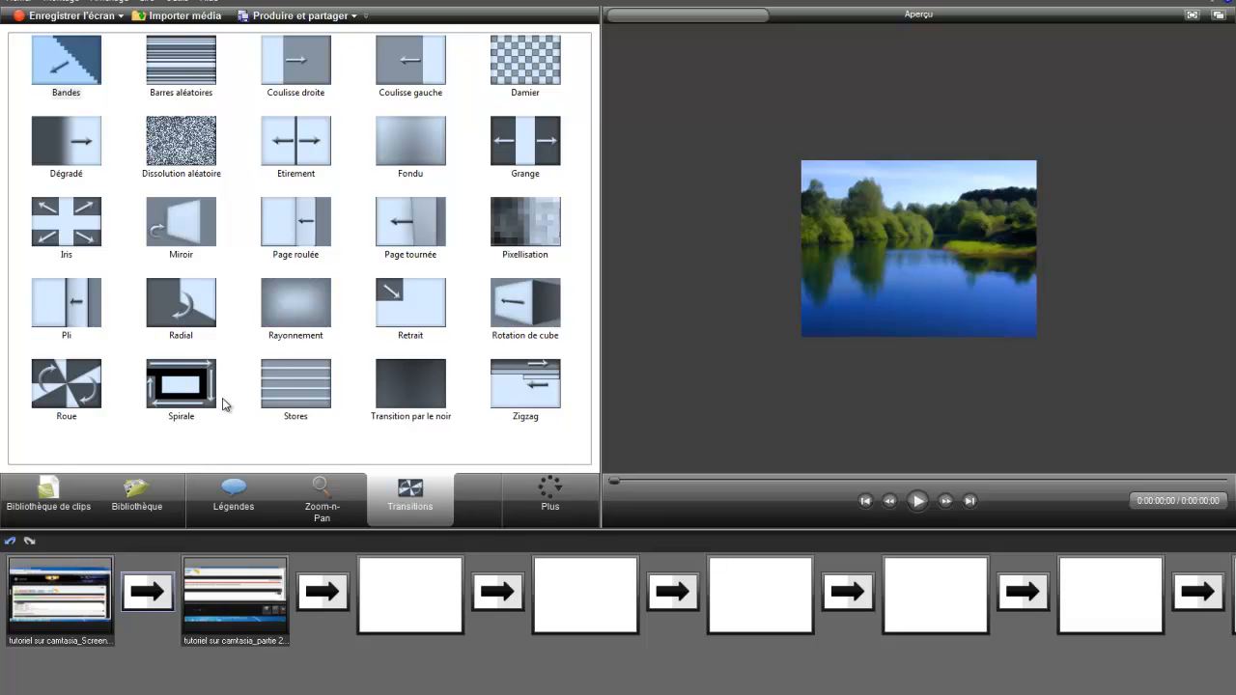
pyautogui.click(189, 390)
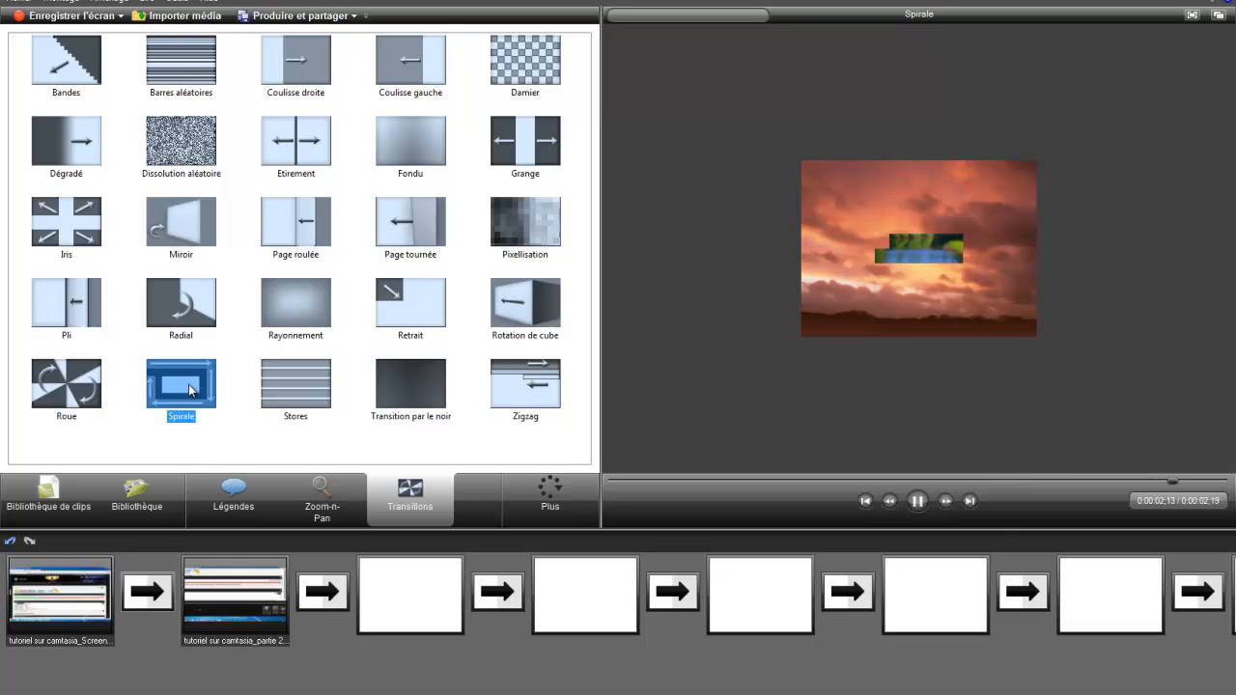
pyautogui.click(179, 305)
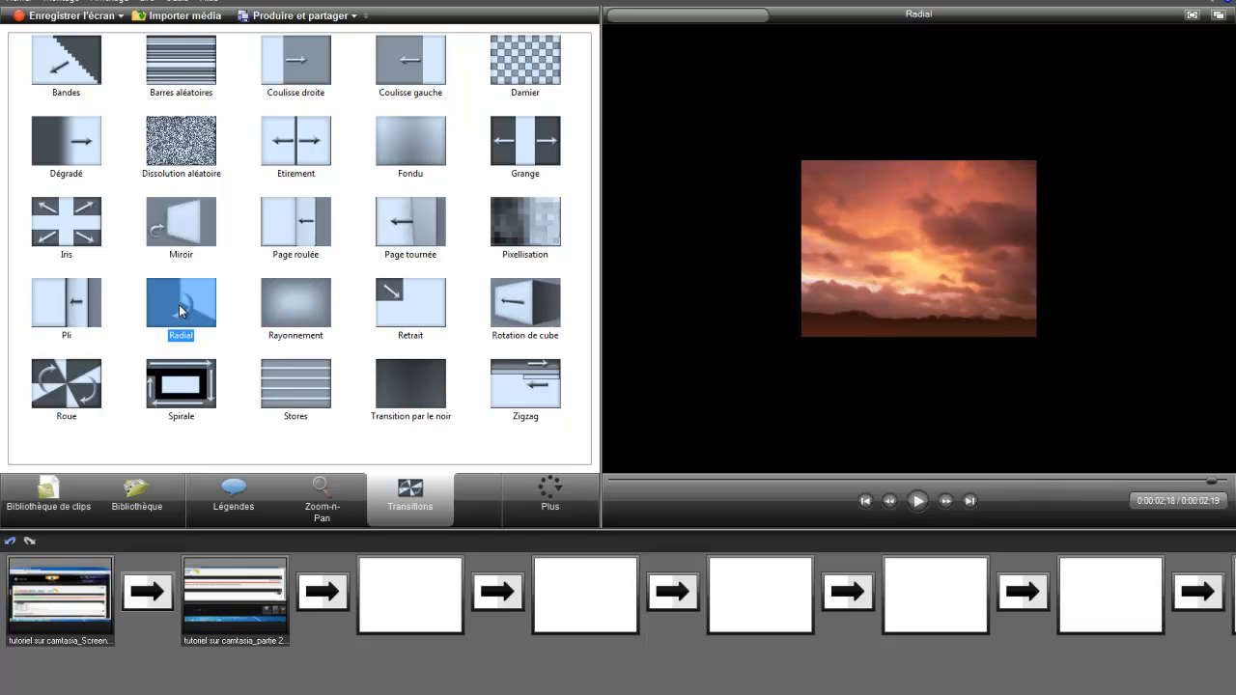
pyautogui.click(67, 391)
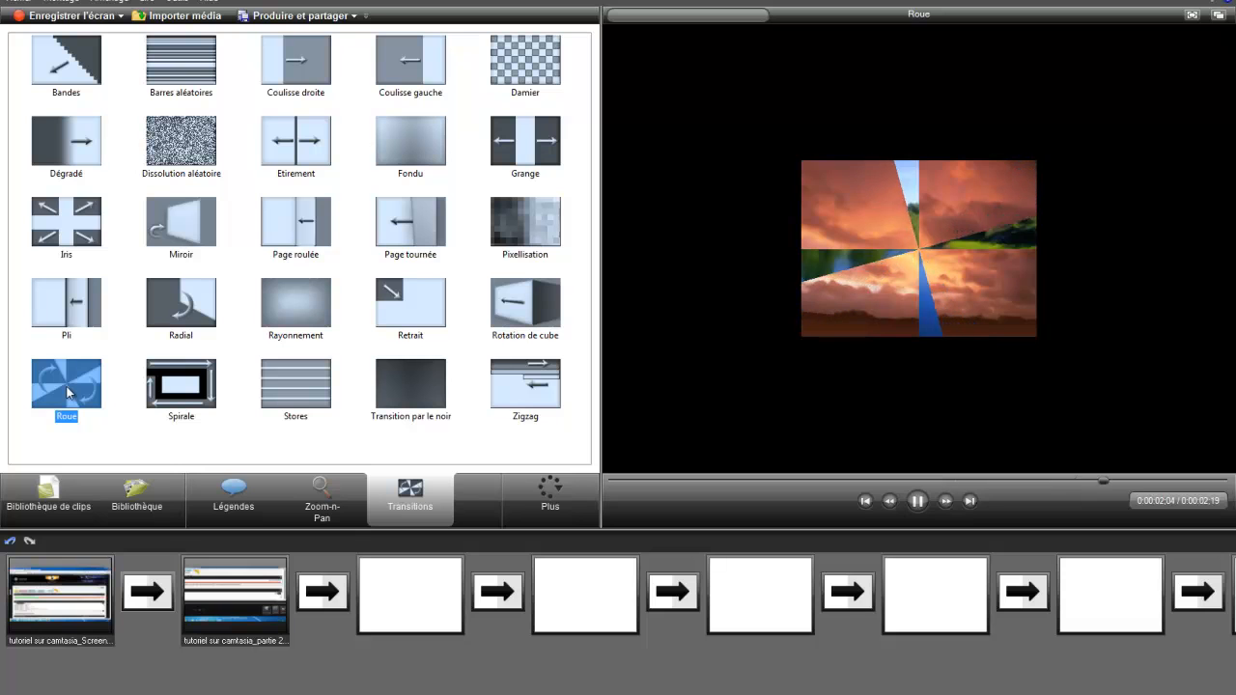
# - Set the cursor effects to Surlignage for highlighting and Anneaux for both left and right clicks
pyautogui.click(550, 491)
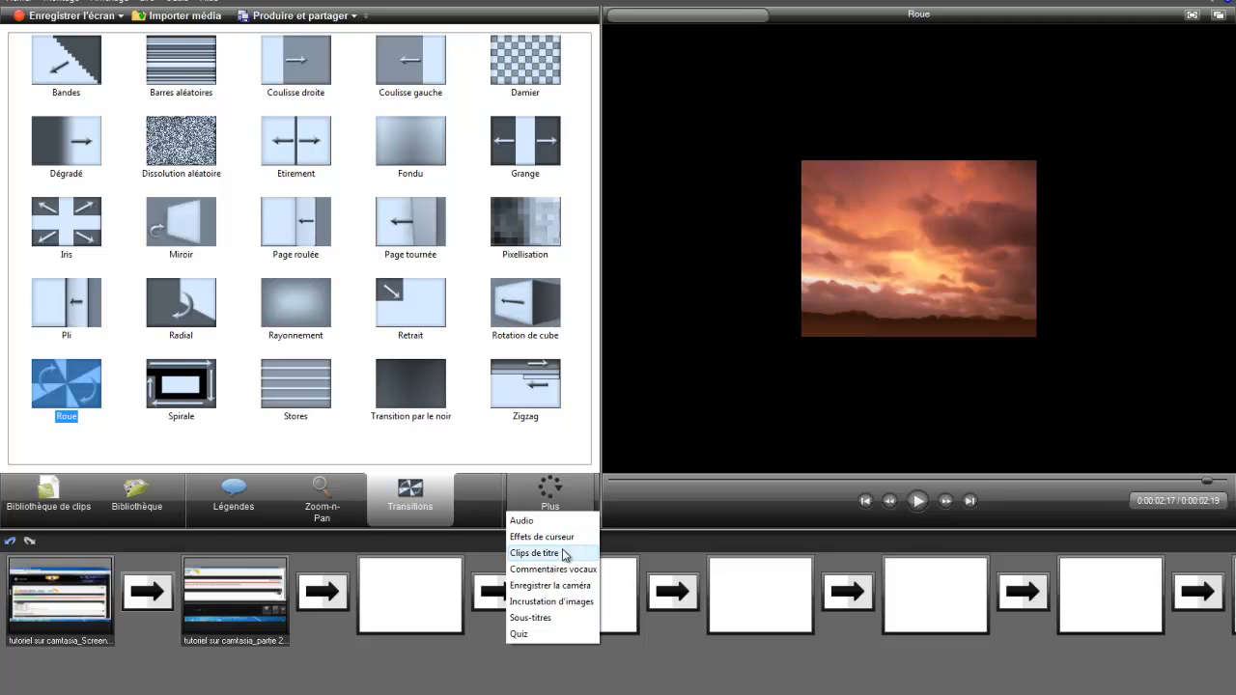
pyautogui.click(565, 539)
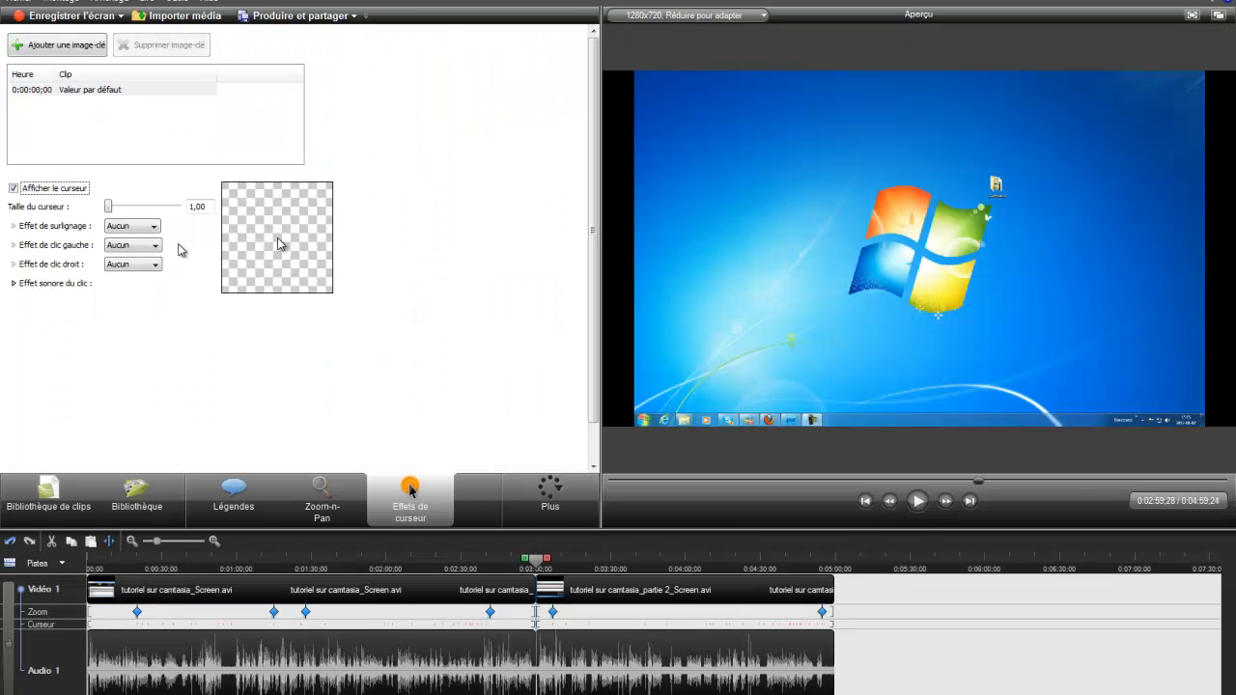
pyautogui.click(153, 227)
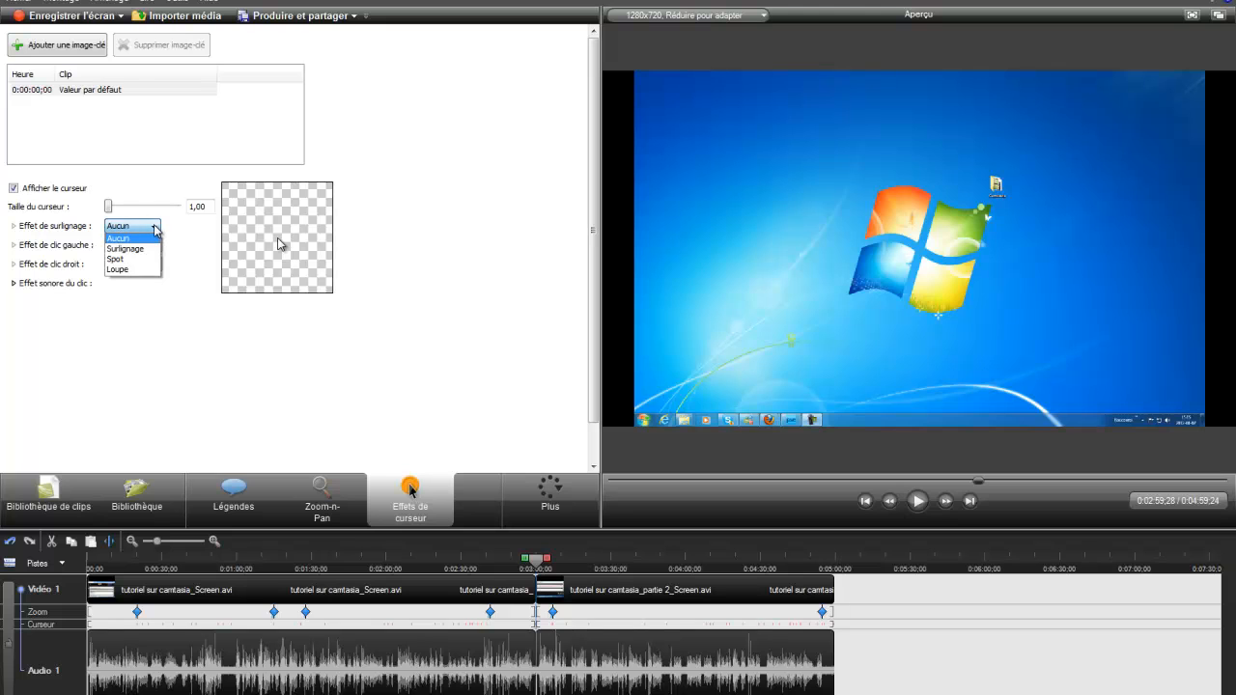
pyautogui.click(145, 248)
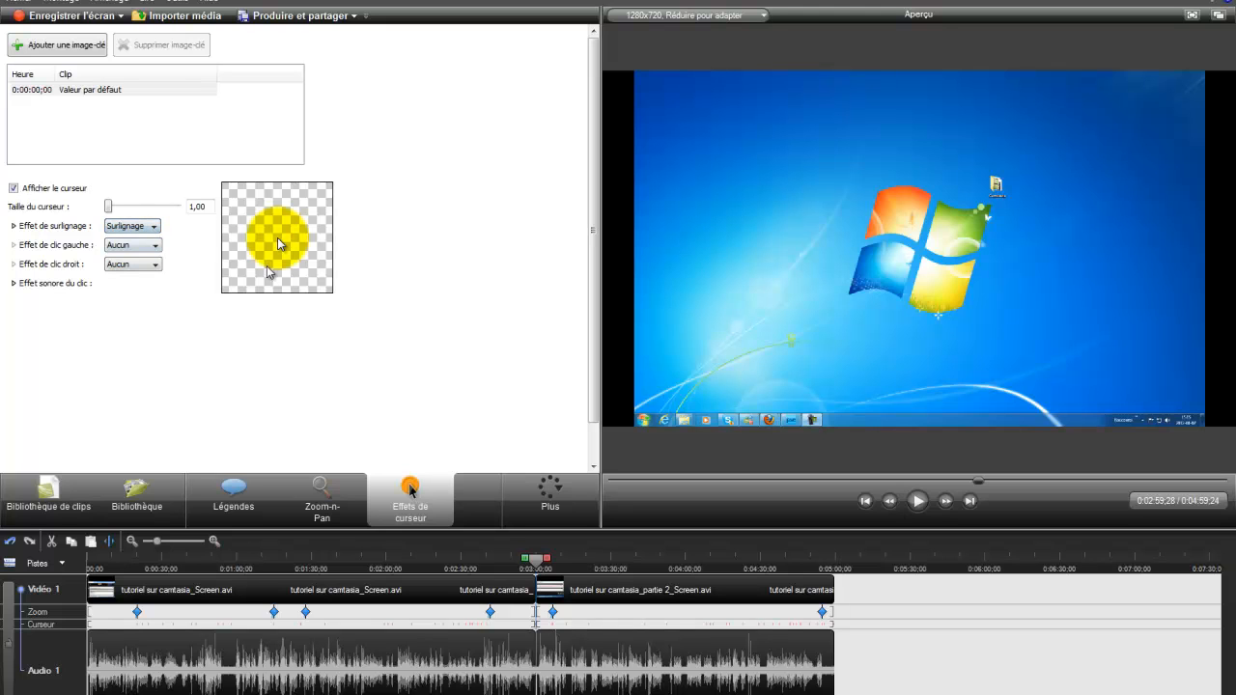
pyautogui.click(155, 247)
pyautogui.click(151, 269)
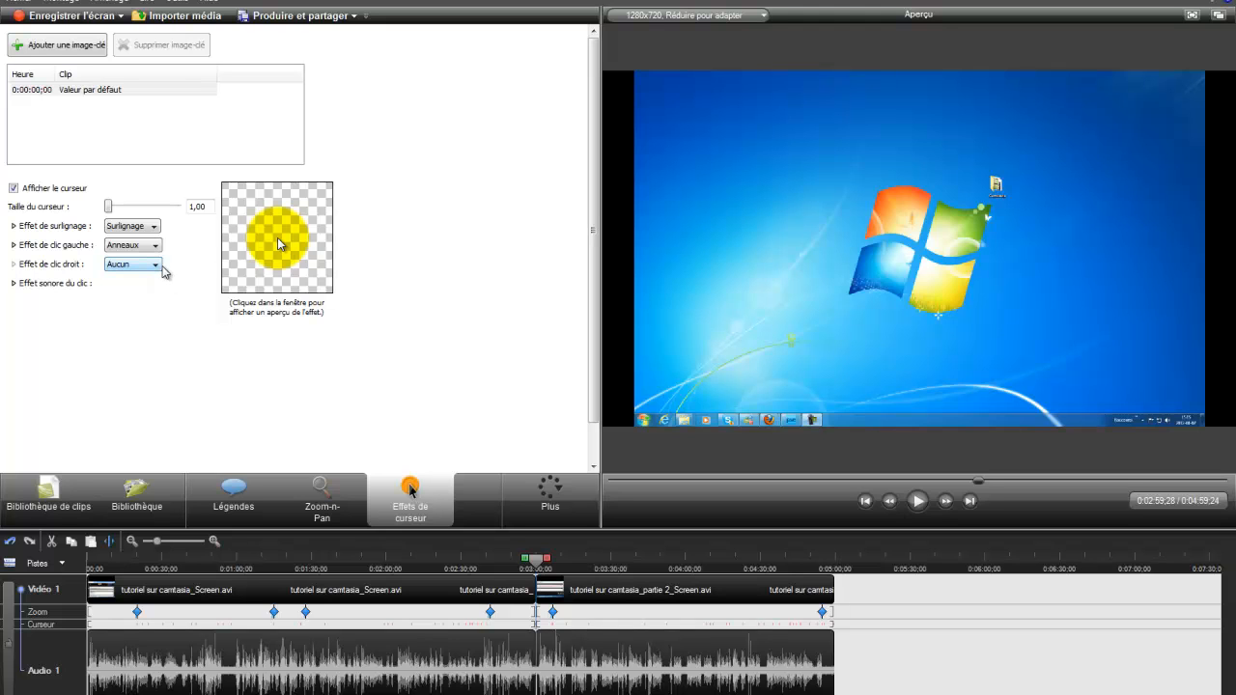
pyautogui.click(155, 264)
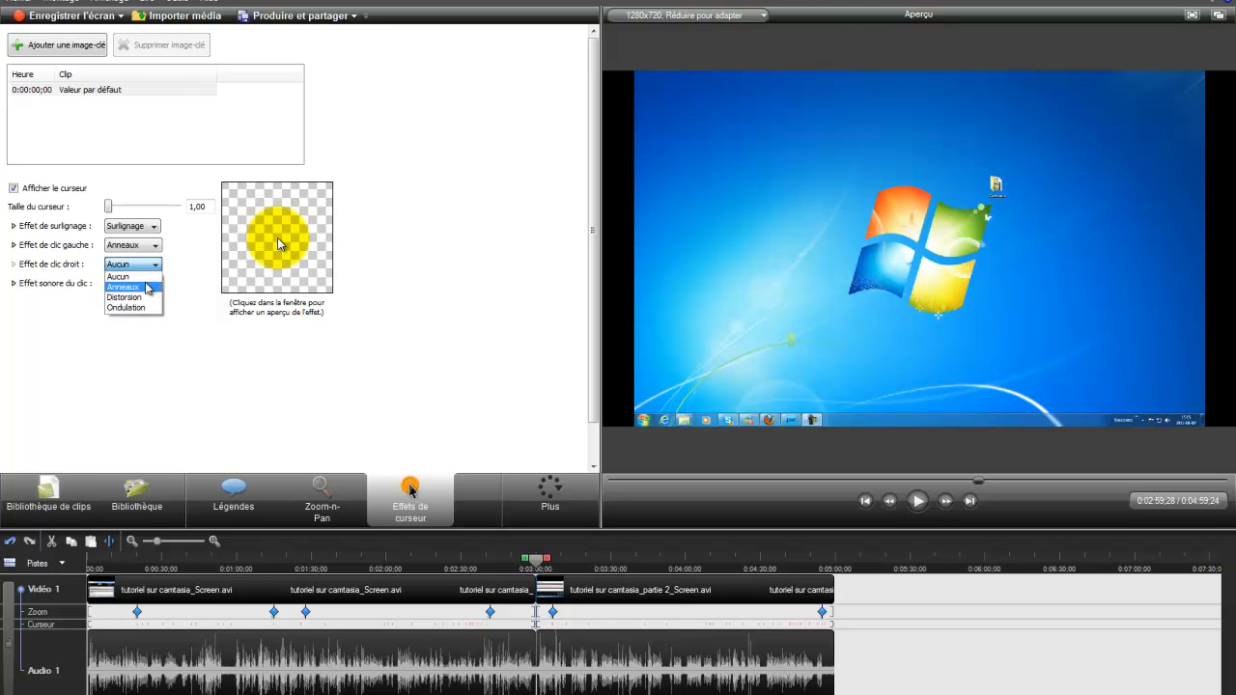
pyautogui.click(145, 286)
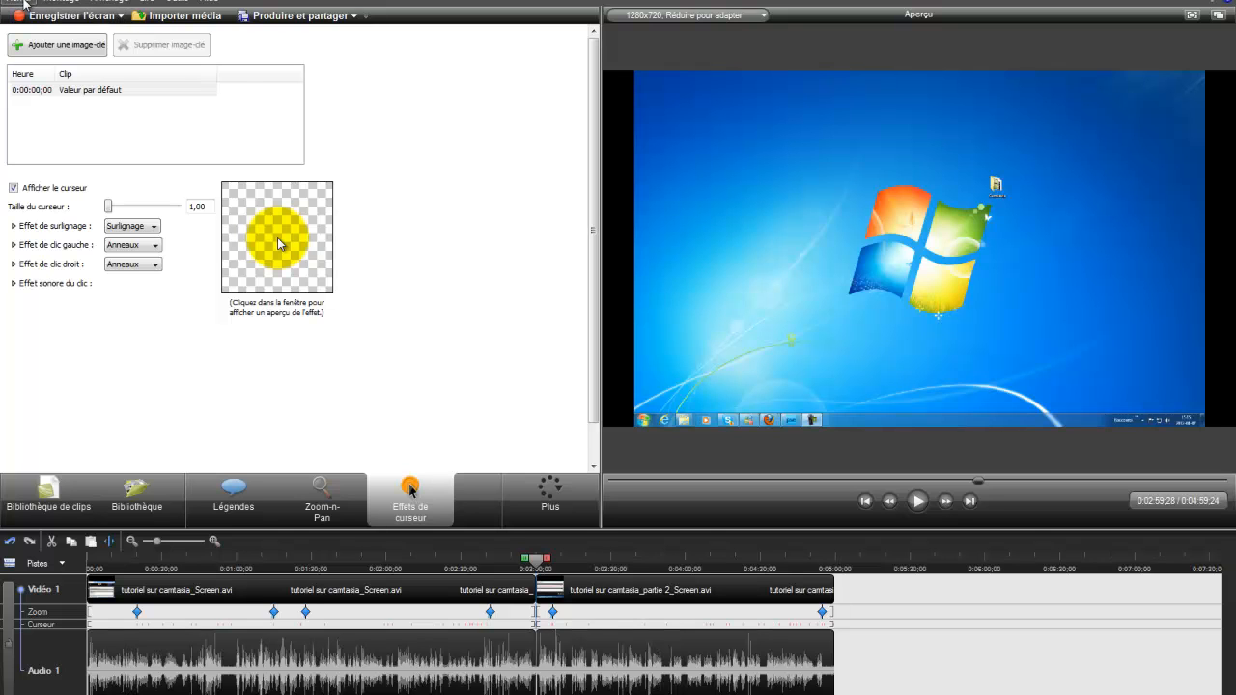
# - Save the project to the desktop as Sans titre.camproj, then save it again under the same name
pyautogui.click(25, 3)
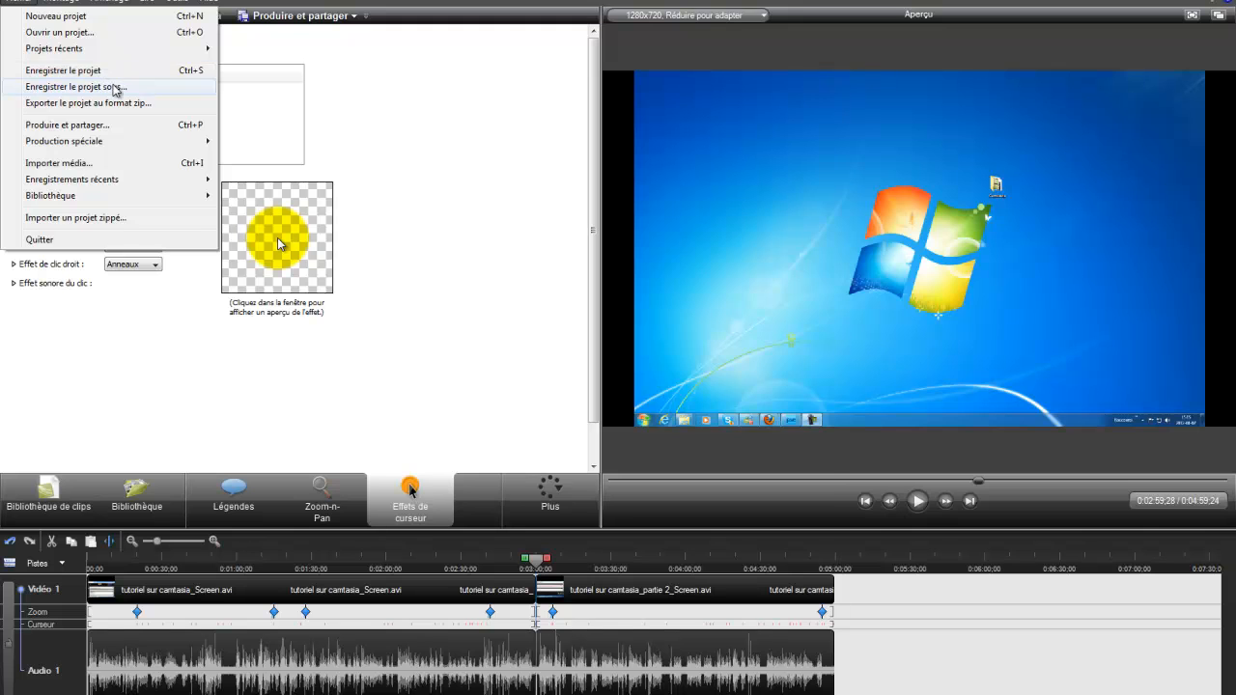
pyautogui.click(114, 89)
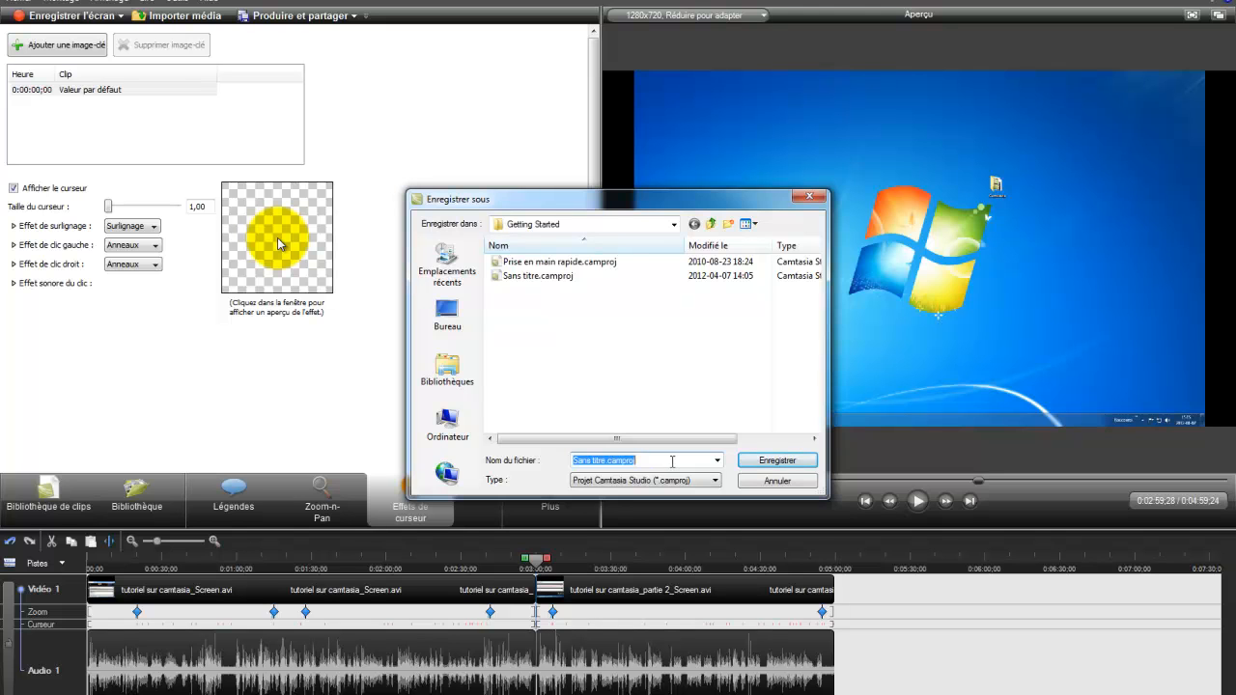
pyautogui.click(451, 318)
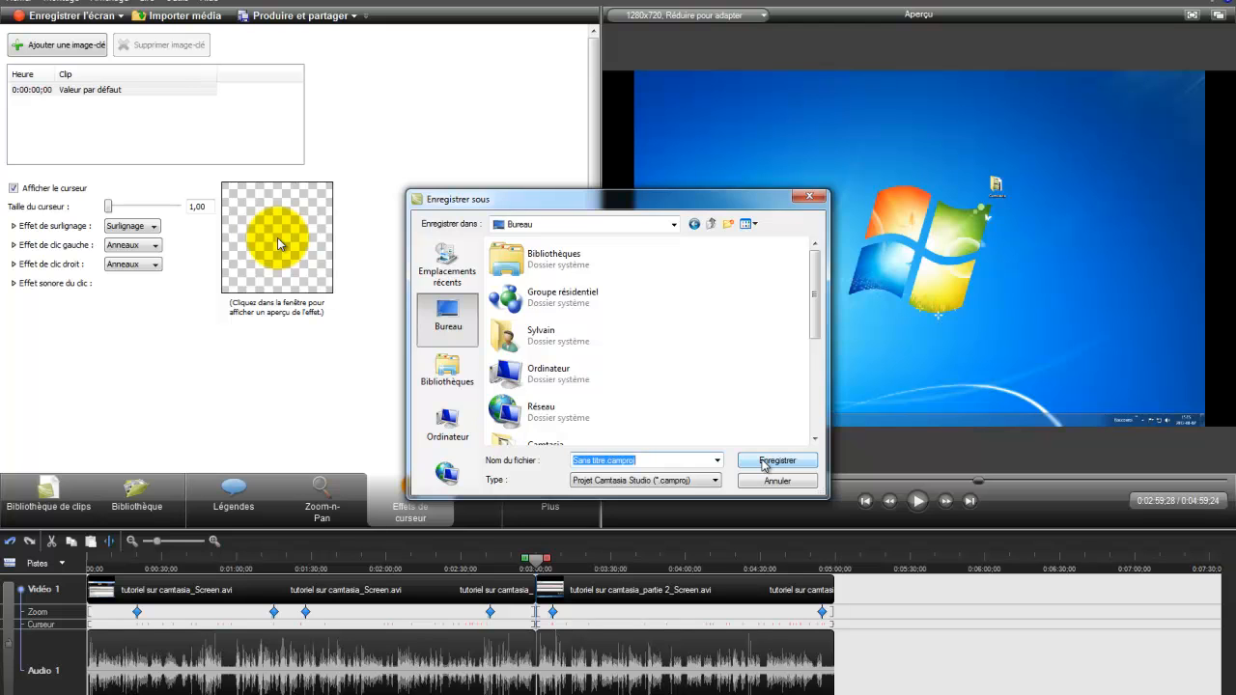
pyautogui.click(762, 460)
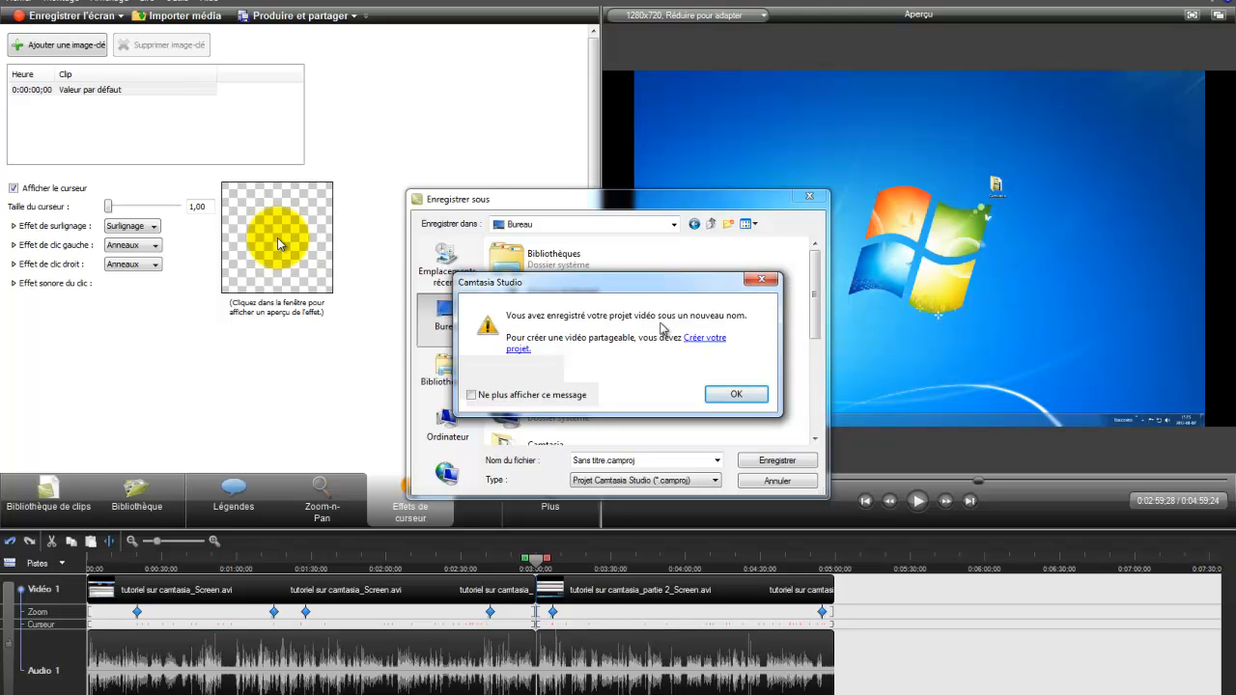
pyautogui.click(740, 395)
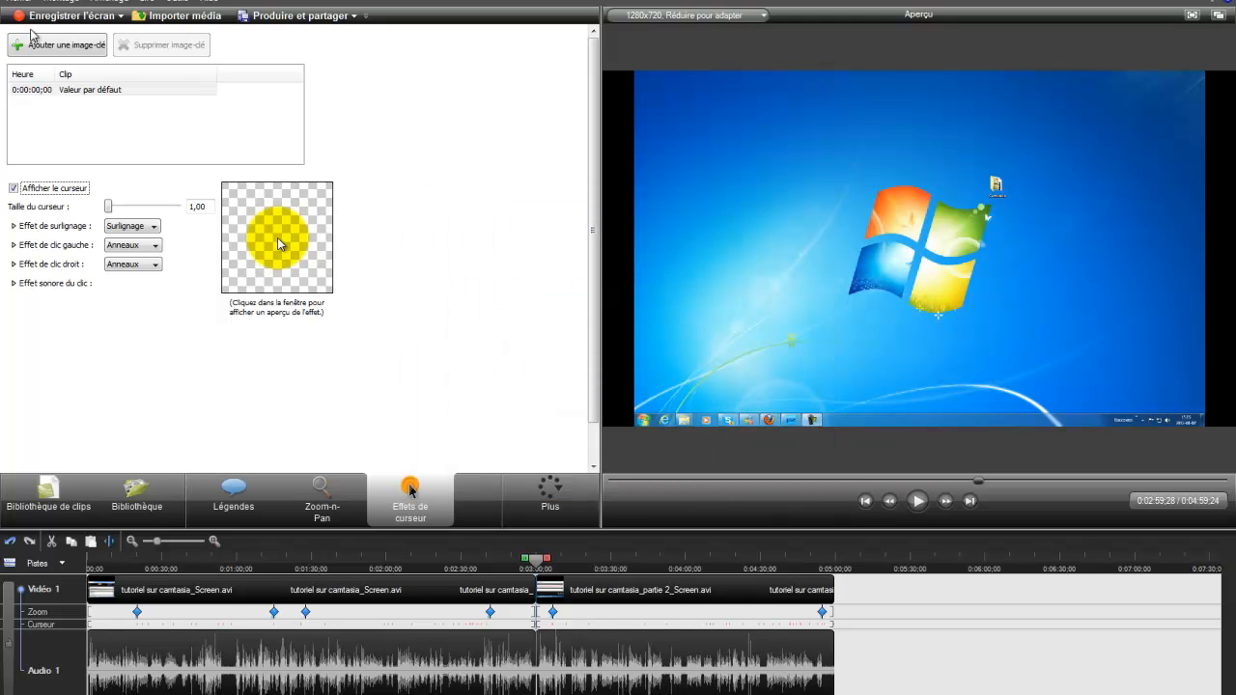
pyautogui.click(23, 3)
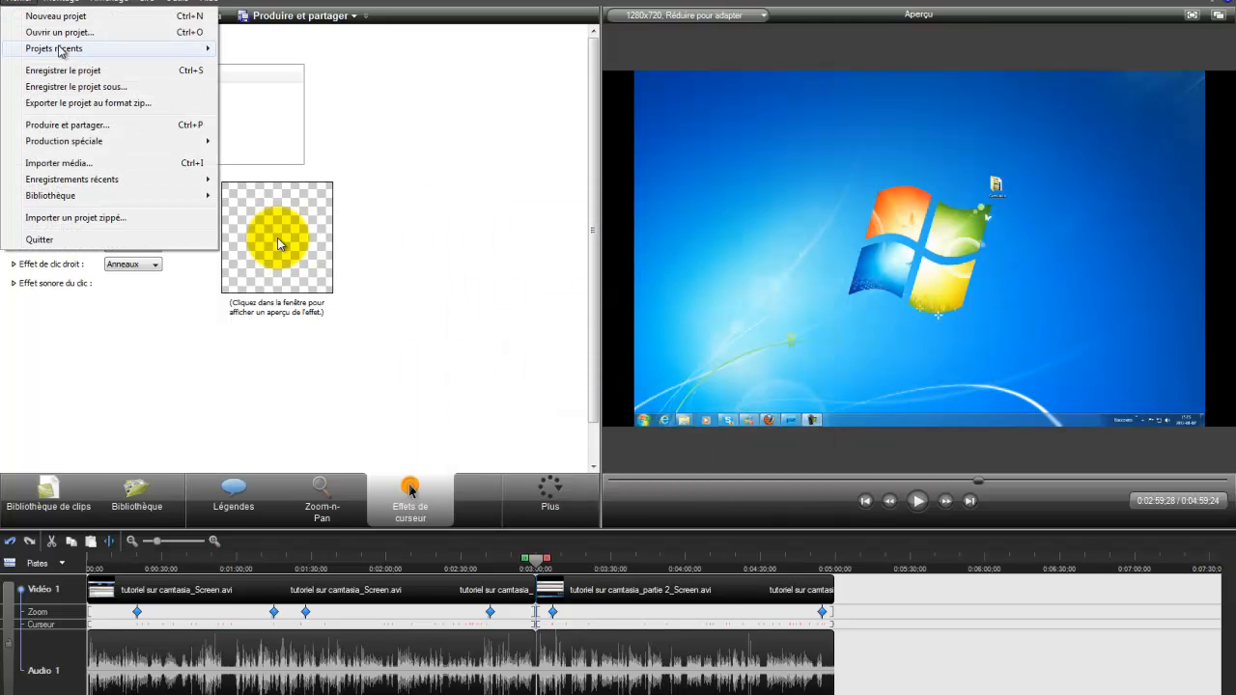
pyautogui.click(76, 71)
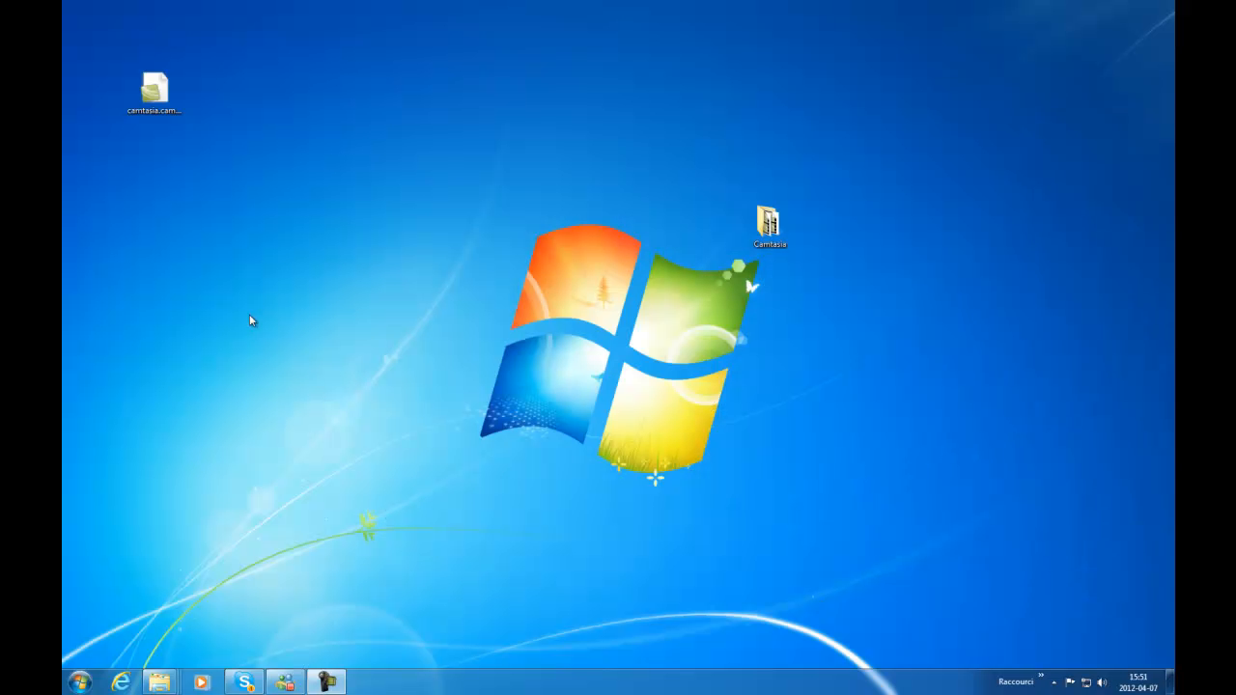
# - Open the camtasia.camproj project from the desktop and start producing the video with the HD preset
pyautogui.click(176, 114)
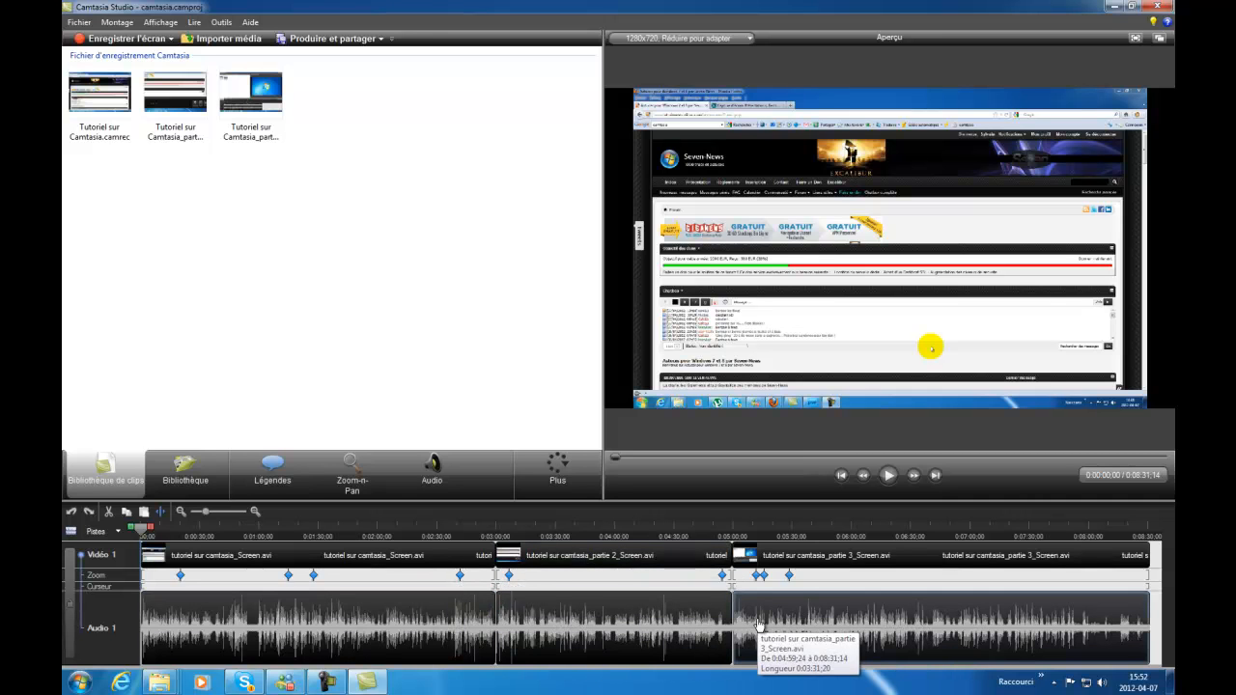
pyautogui.click(381, 39)
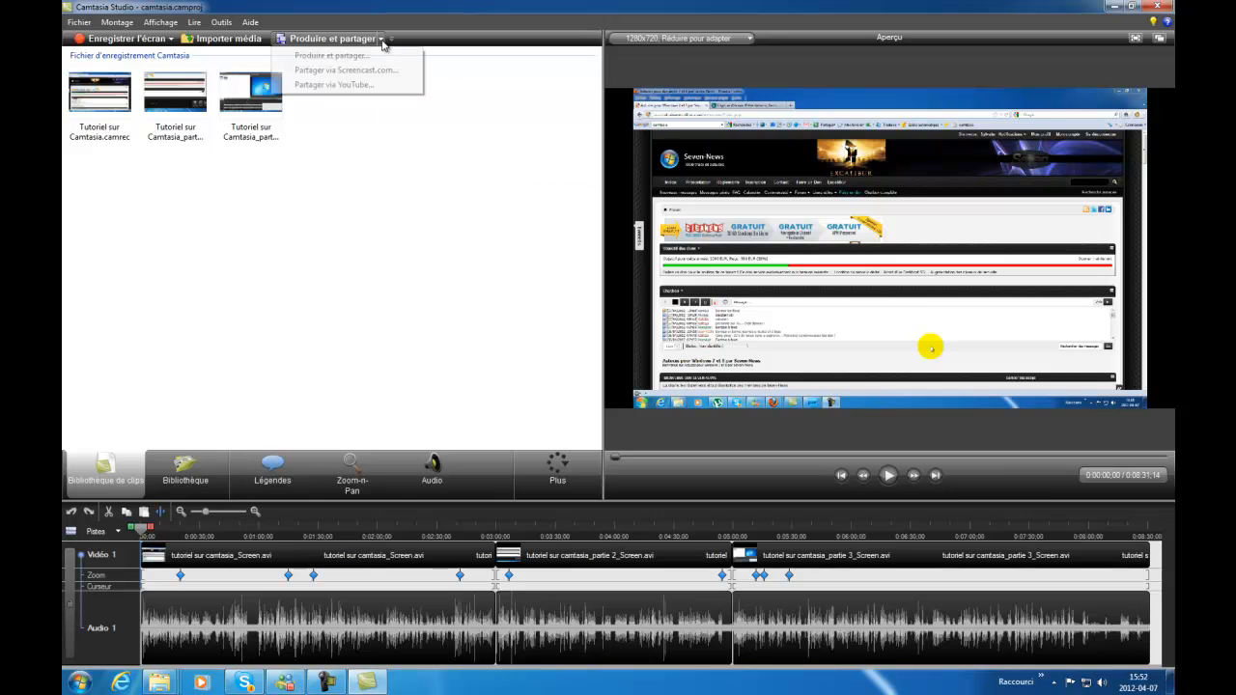
pyautogui.click(353, 42)
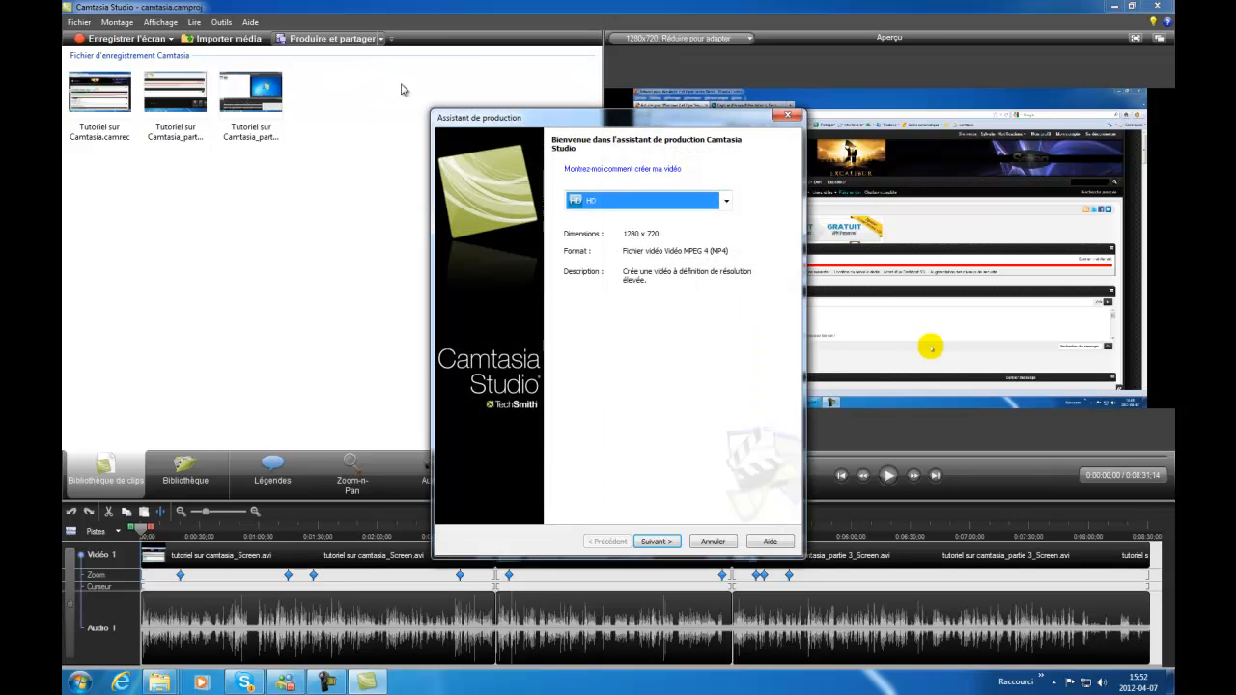
pyautogui.click(726, 201)
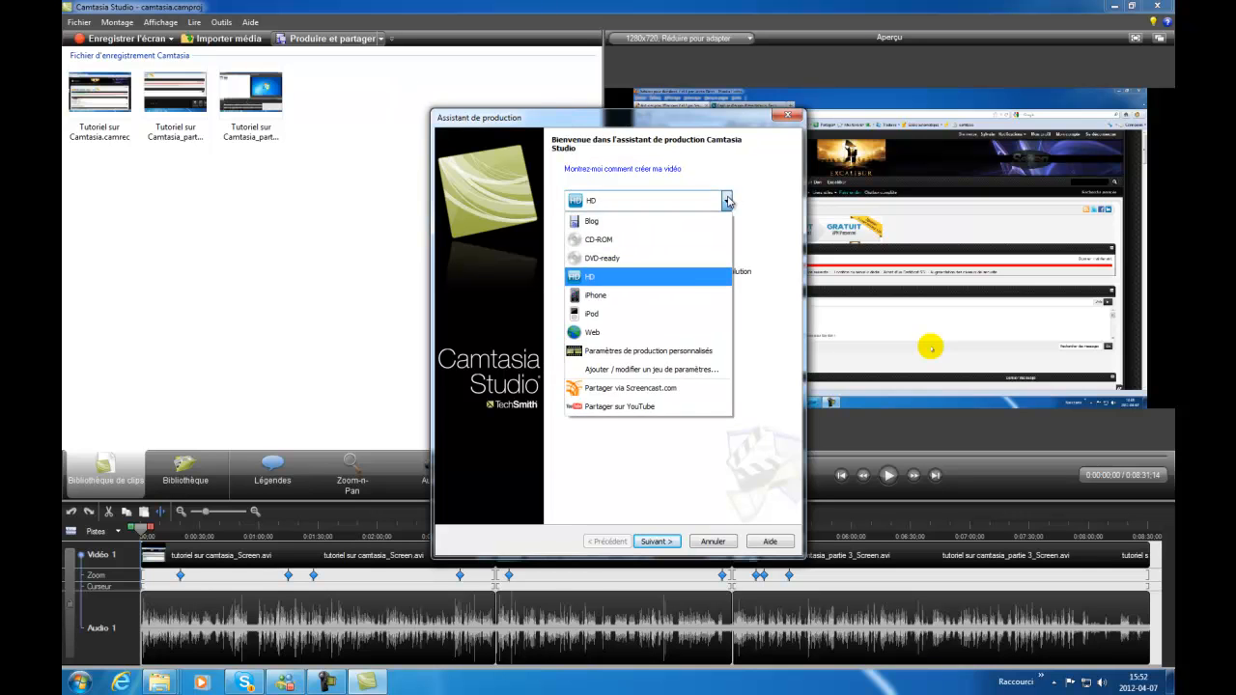
pyautogui.click(726, 200)
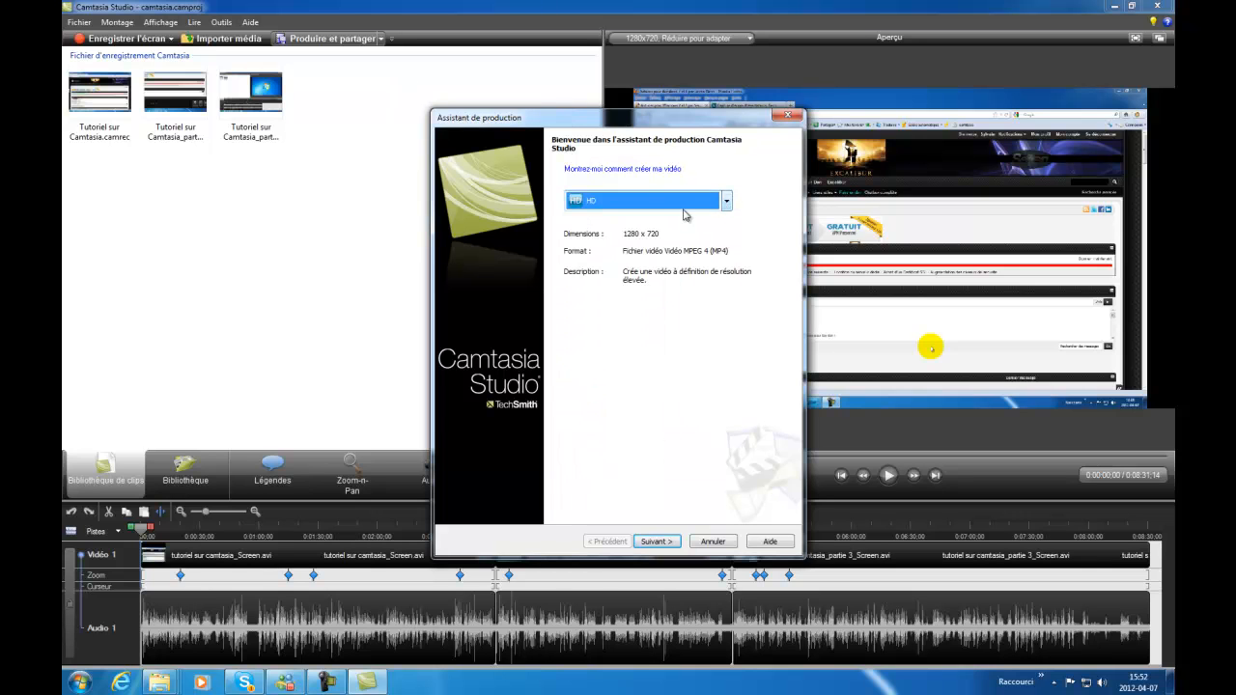
pyautogui.click(666, 544)
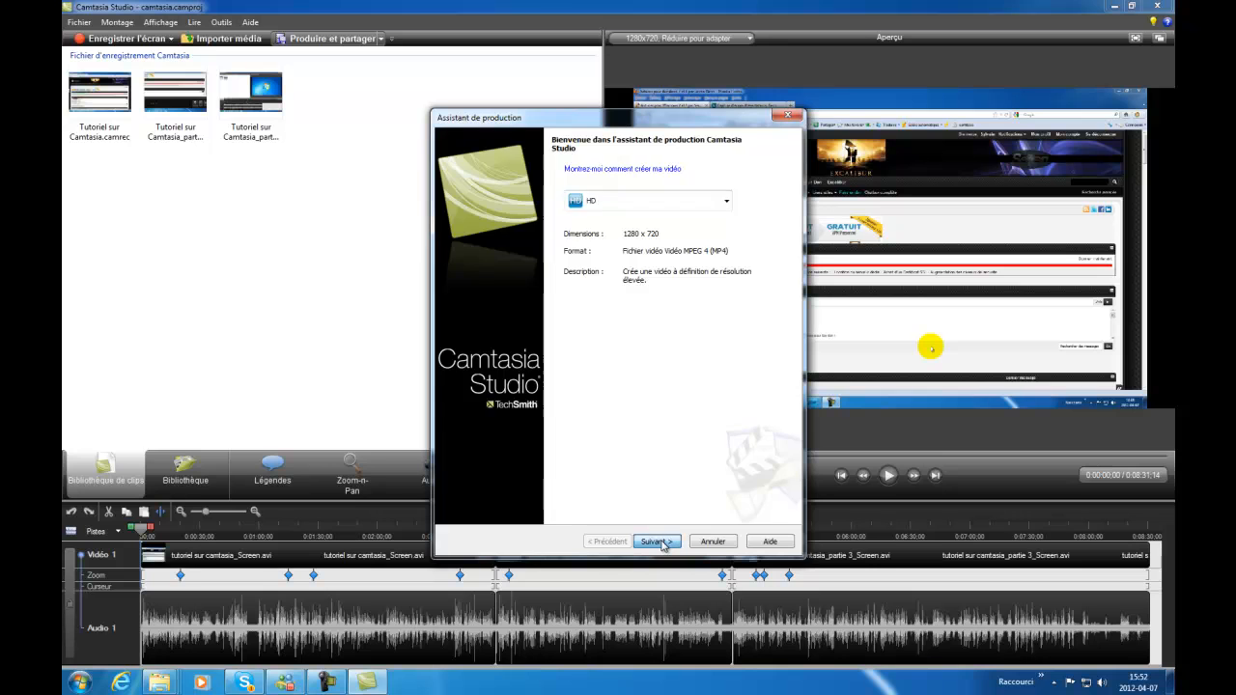
# - Name the production "camtasia 3 parties finales", set the desktop (Bureau) as its folder, and start rendering the MP4 video
pyautogui.write('camtasia')
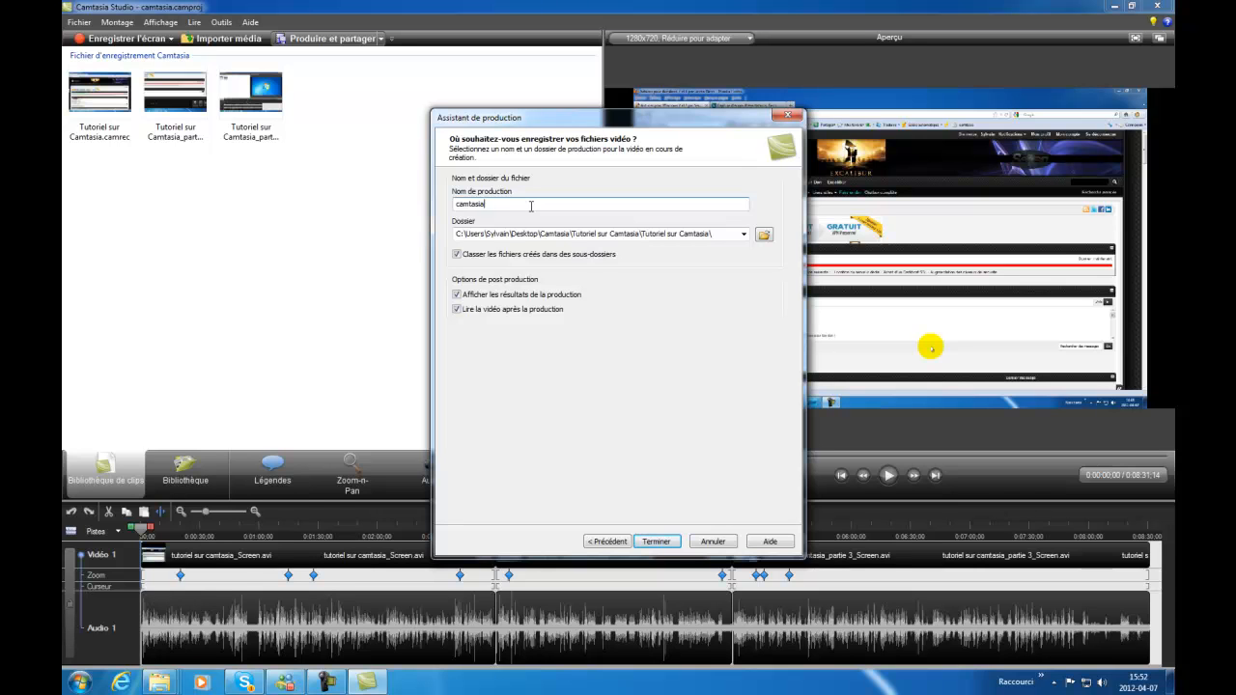
pyautogui.write('3 parties finales')
pyautogui.click(762, 237)
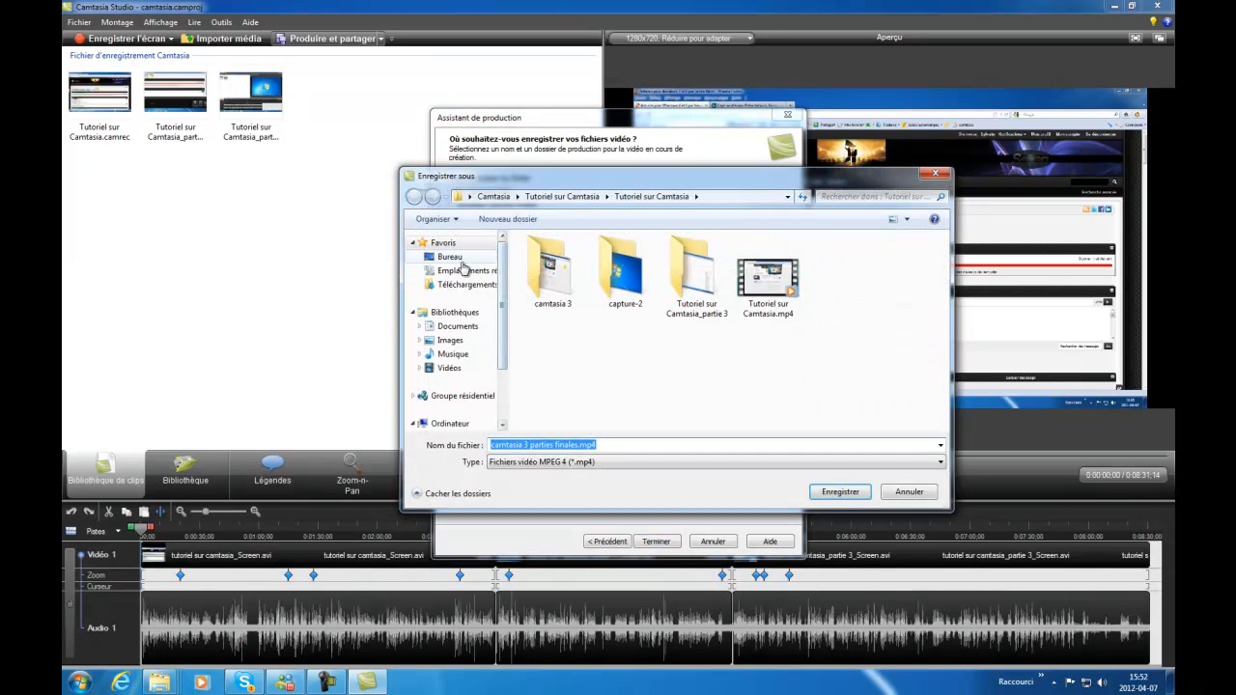
pyautogui.click(476, 260)
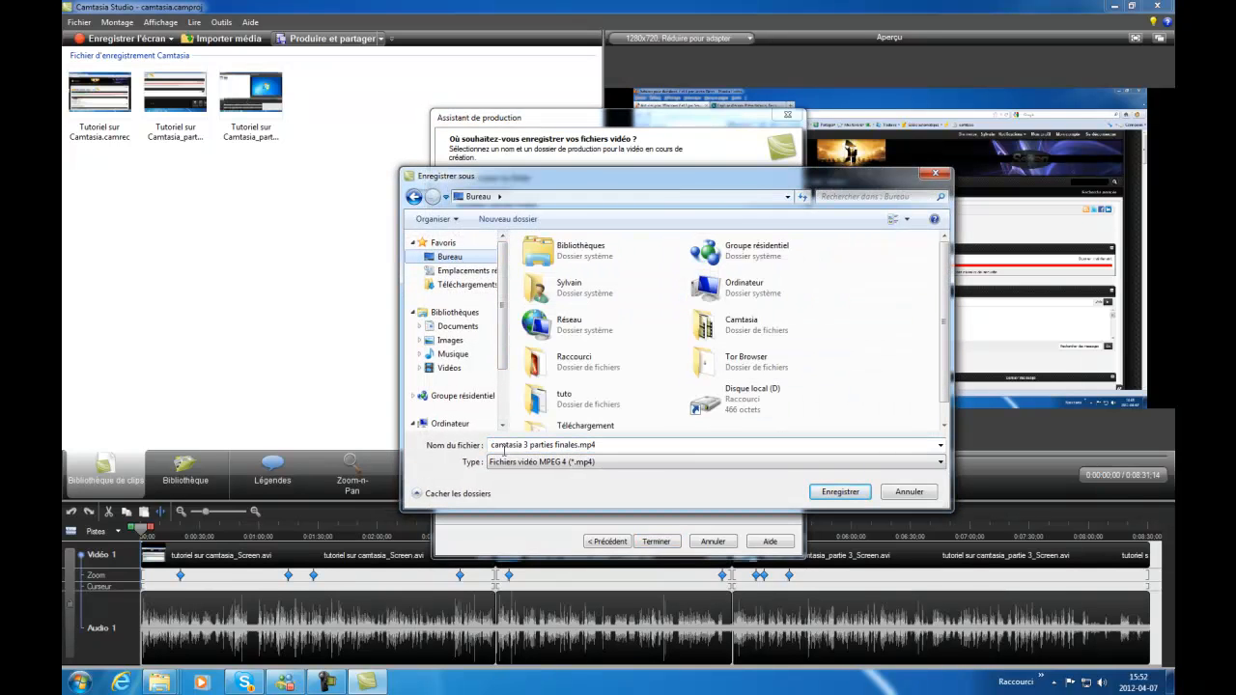
pyautogui.click(840, 492)
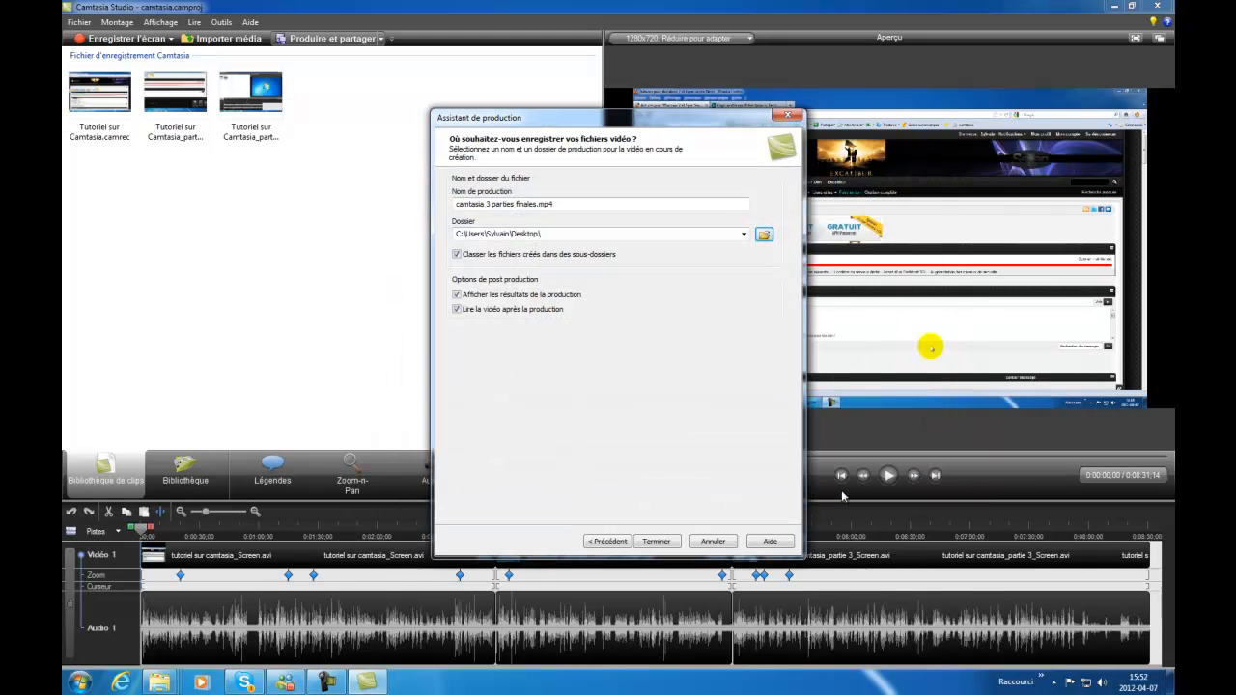
pyautogui.click(671, 541)
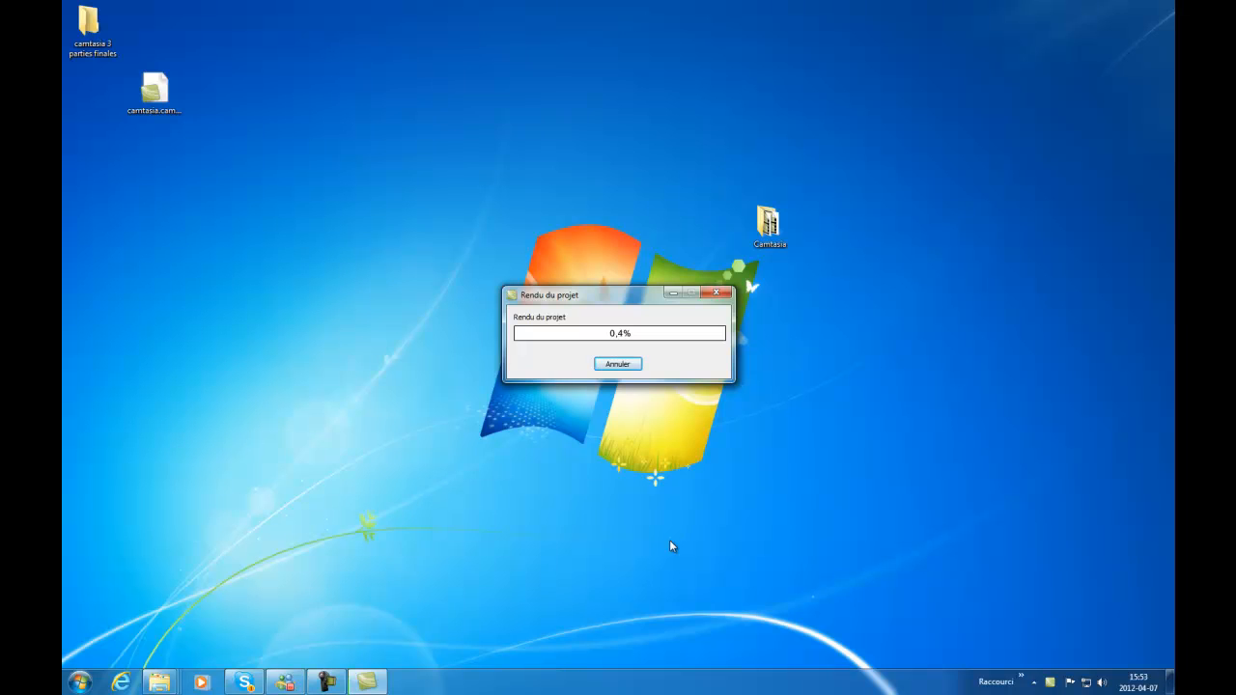
# - Check the contents of the camtasia 3 parties finales output folder on the desktop and close it
pyautogui.click(108, 38)
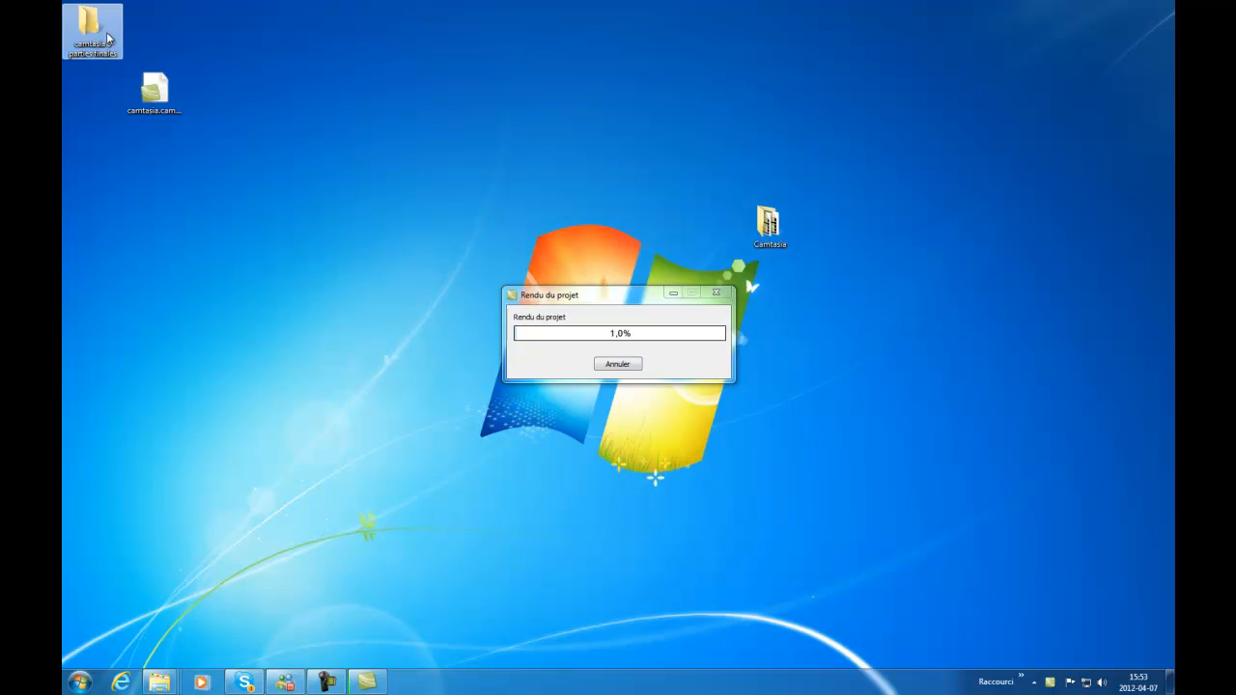
pyautogui.doubleClick(108, 38)
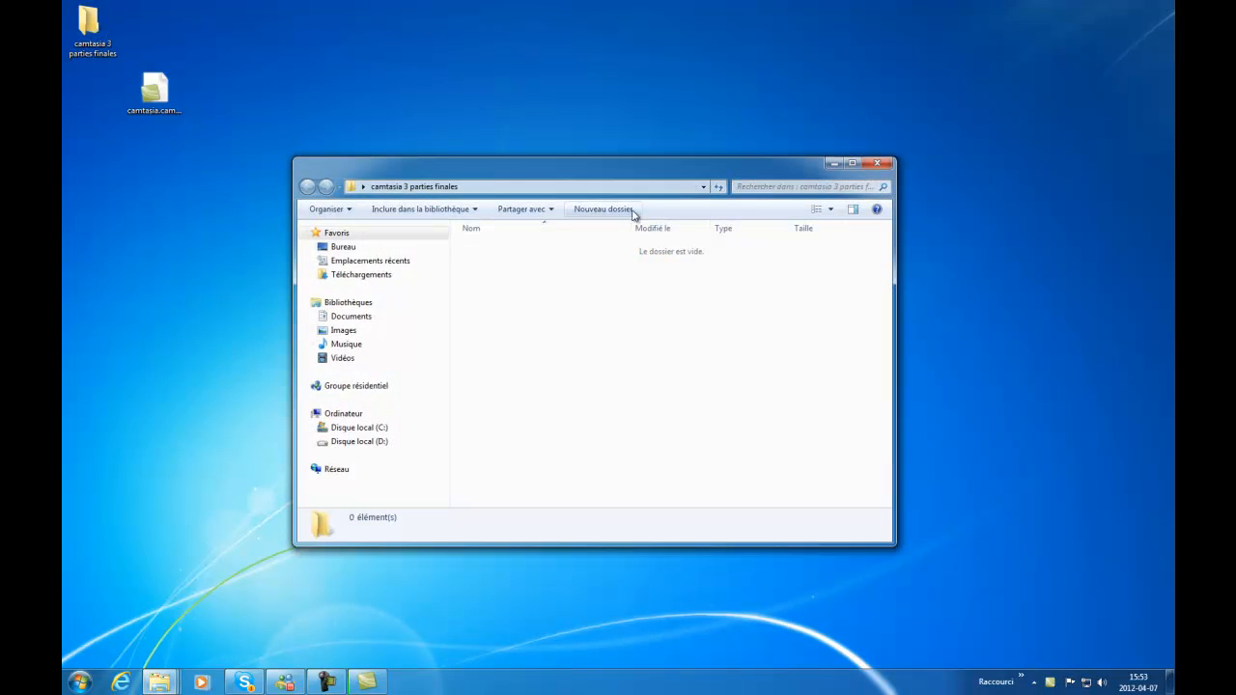
pyautogui.click(885, 166)
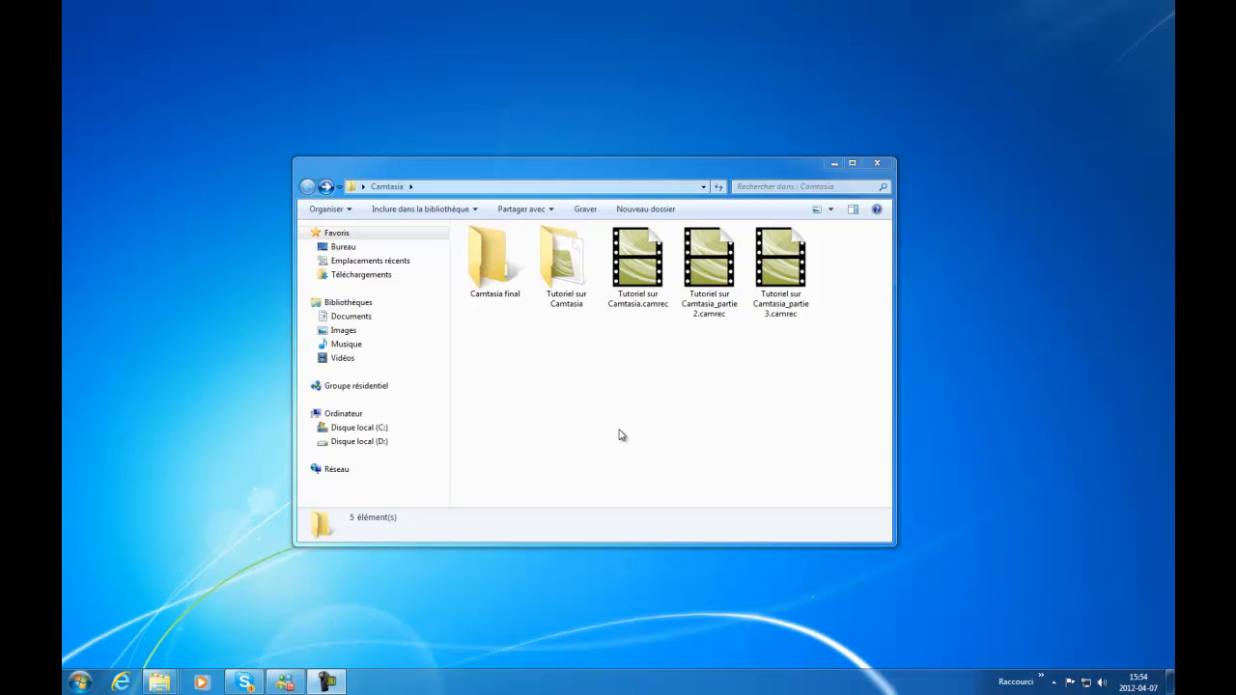
# - Look over the three .camrec recordings in the Camtasia folder and the camtasia.camproj file in its Tutoriel sur Camtasia subfolder
pyautogui.click(654, 299)
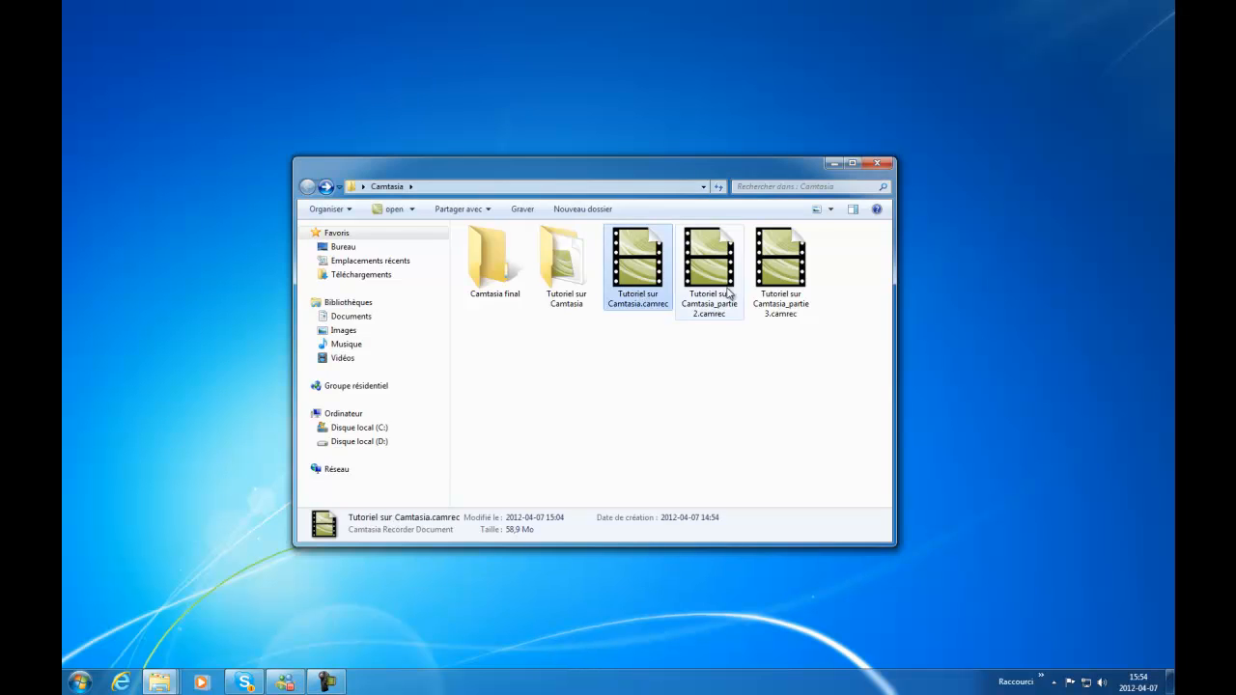
pyautogui.click(729, 292)
pyautogui.click(794, 282)
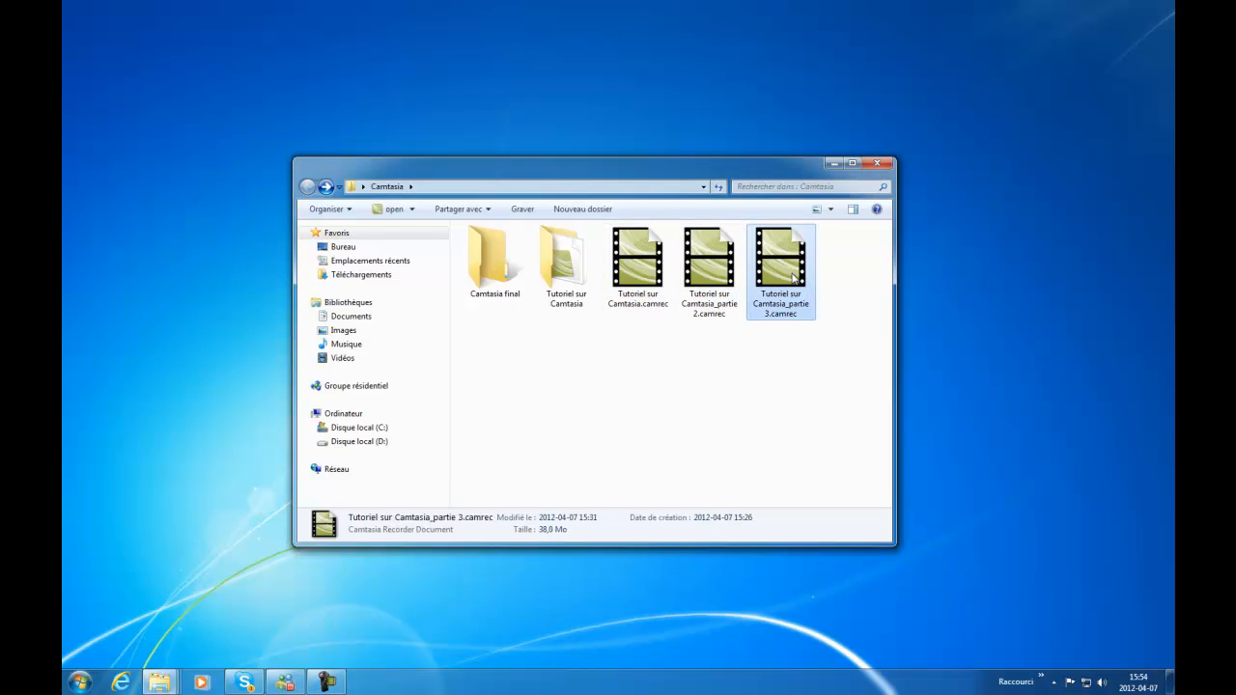
pyautogui.doubleClick(585, 274)
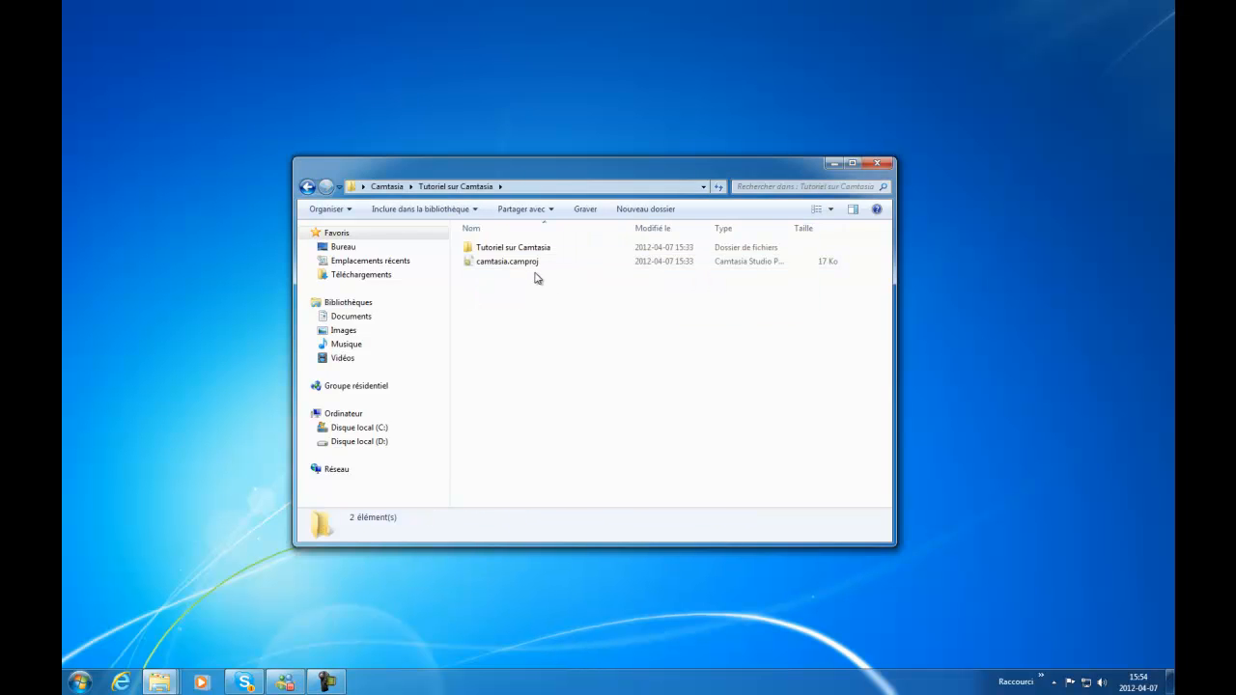
pyautogui.click(528, 263)
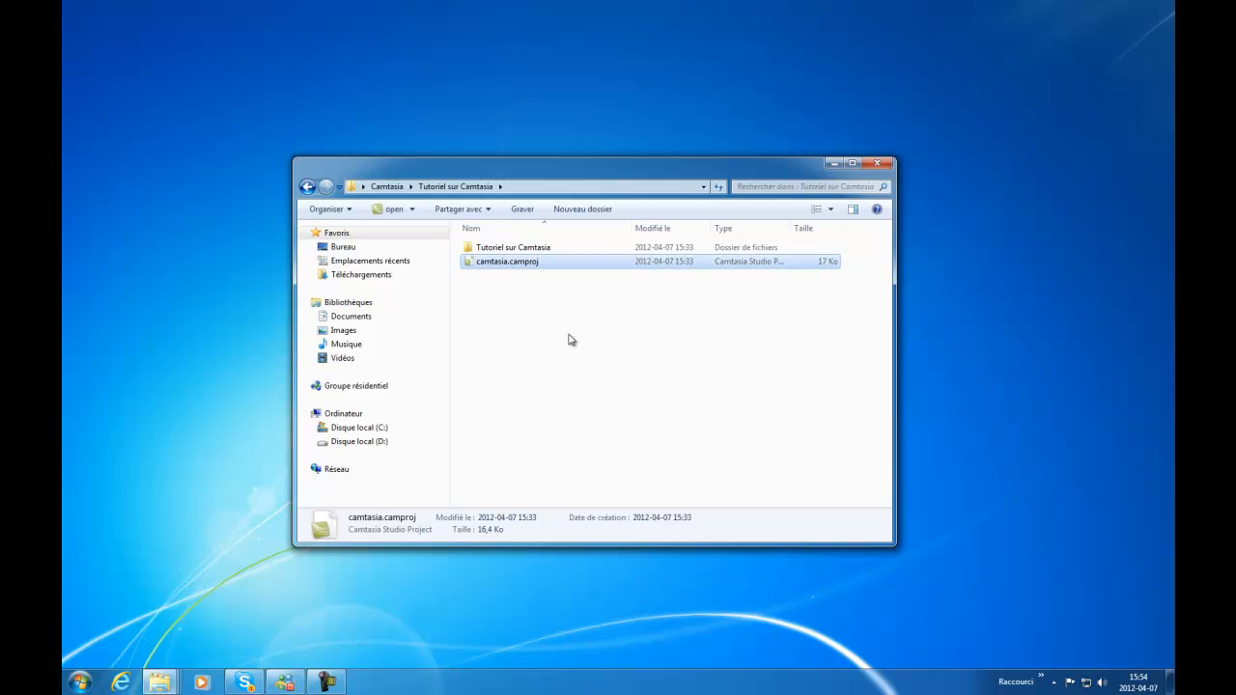
# - Look through the produced videos in the camtasia 3, Tutoriel sur Camtasia_partie 3 and capture-2 folders, and return to the project file's folder
pyautogui.doubleClick(554, 248)
pyautogui.doubleClick(509, 291)
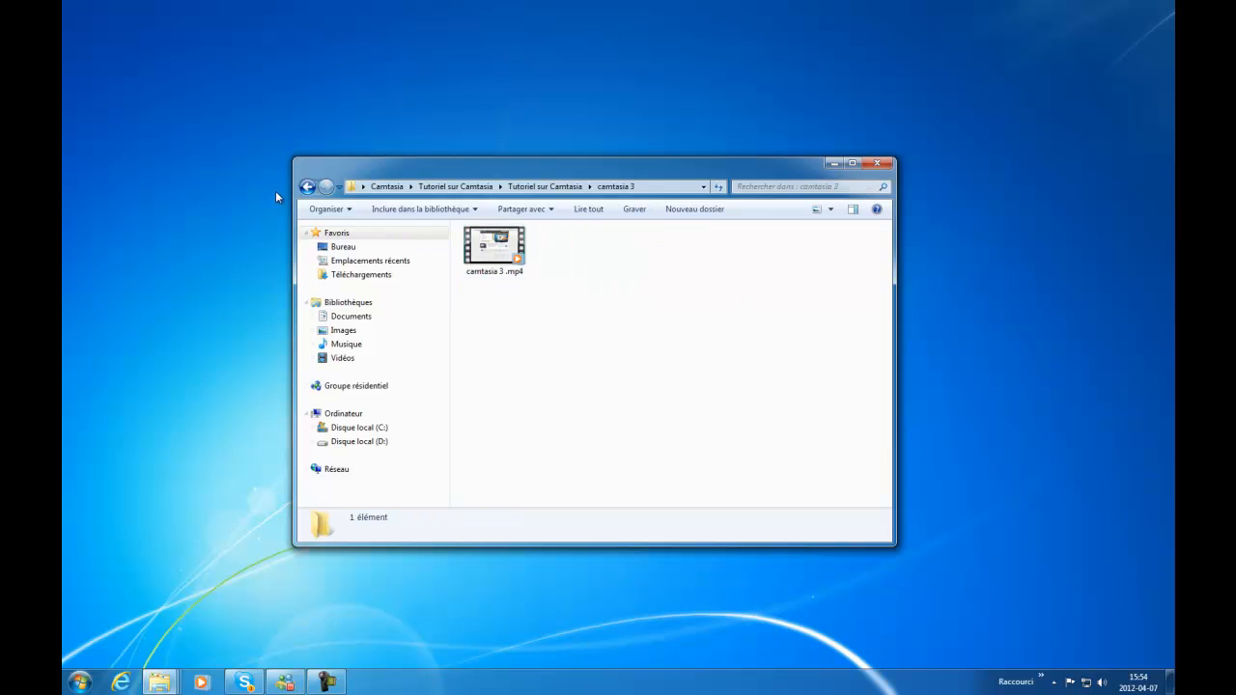
pyautogui.click(307, 187)
pyautogui.click(654, 273)
pyautogui.doubleClick(655, 274)
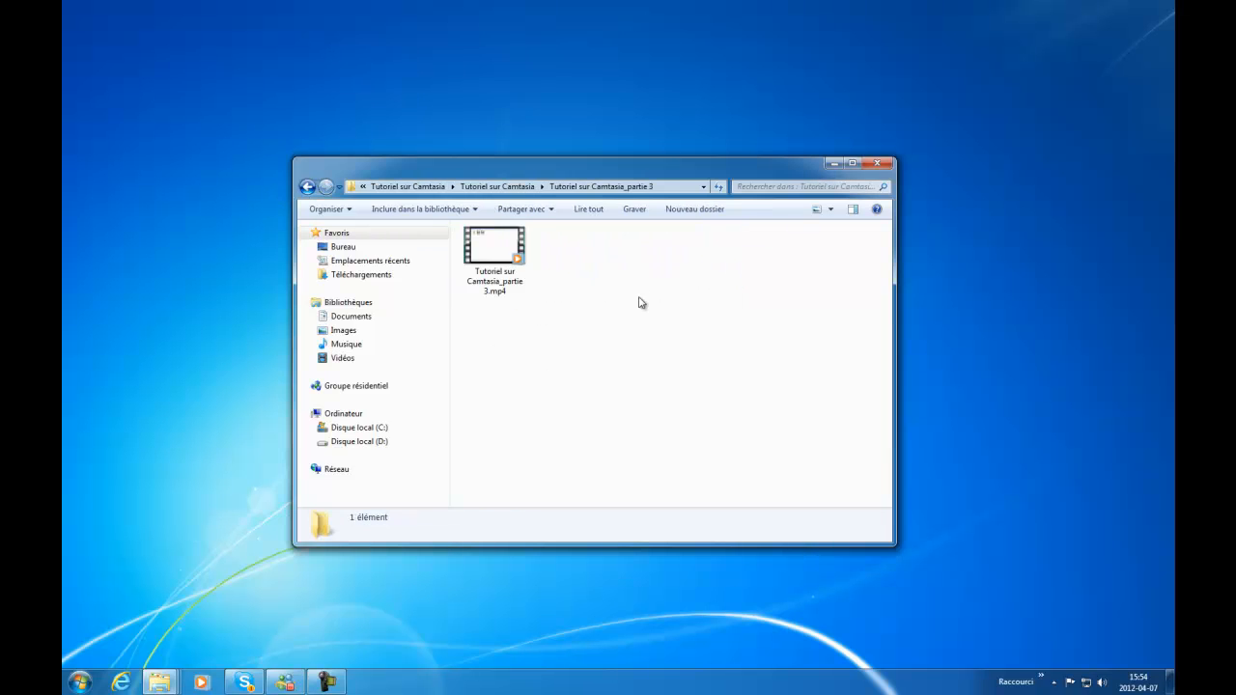
pyautogui.click(311, 186)
pyautogui.doubleClick(589, 275)
pyautogui.click(307, 187)
pyautogui.doubleClick(491, 262)
pyautogui.click(487, 273)
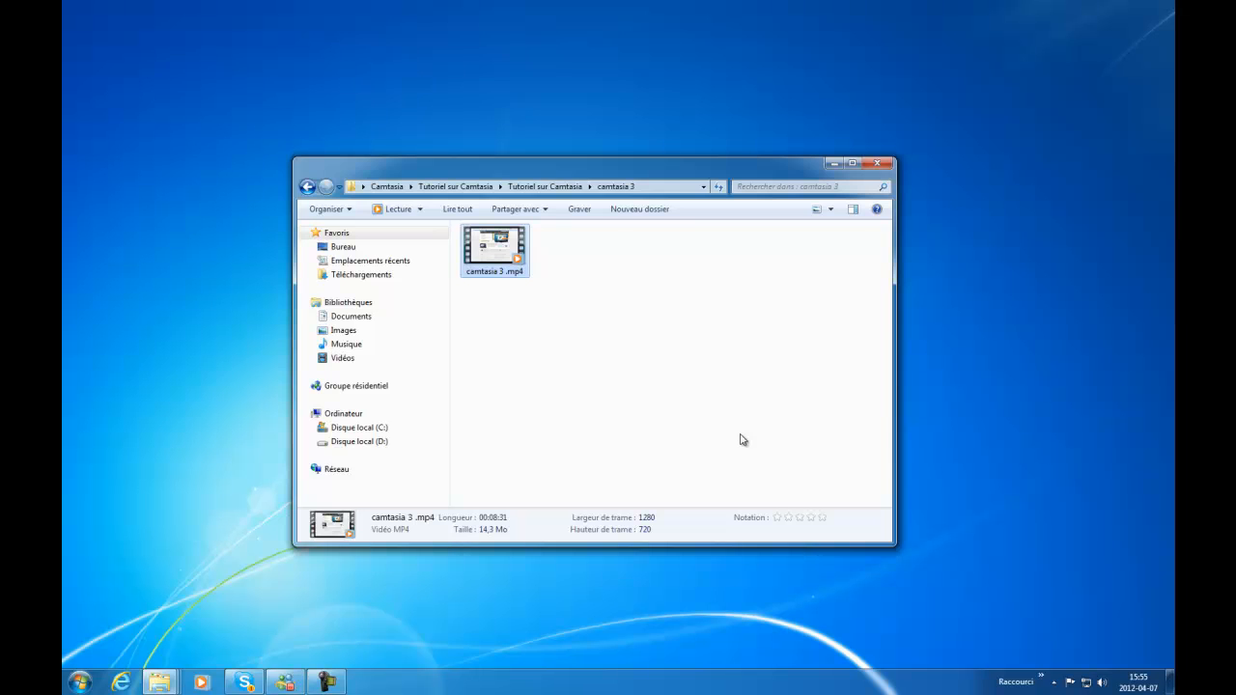
pyautogui.press('BackSpace')
pyautogui.press('BackSpace')
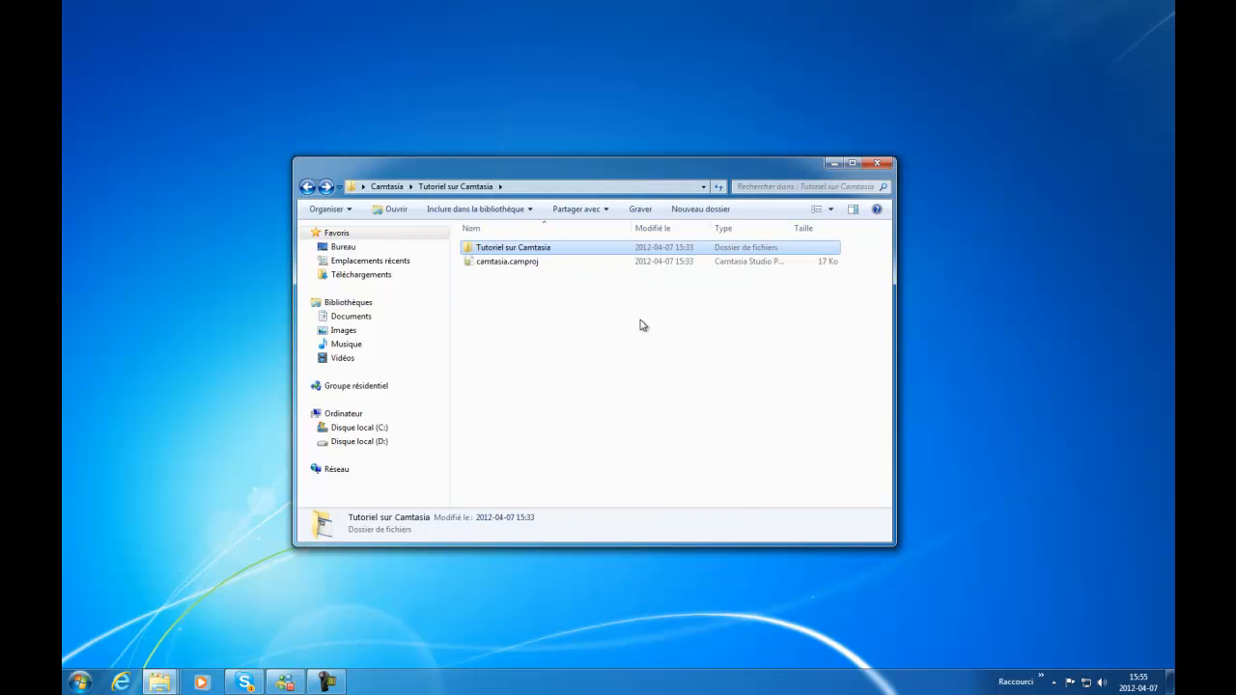